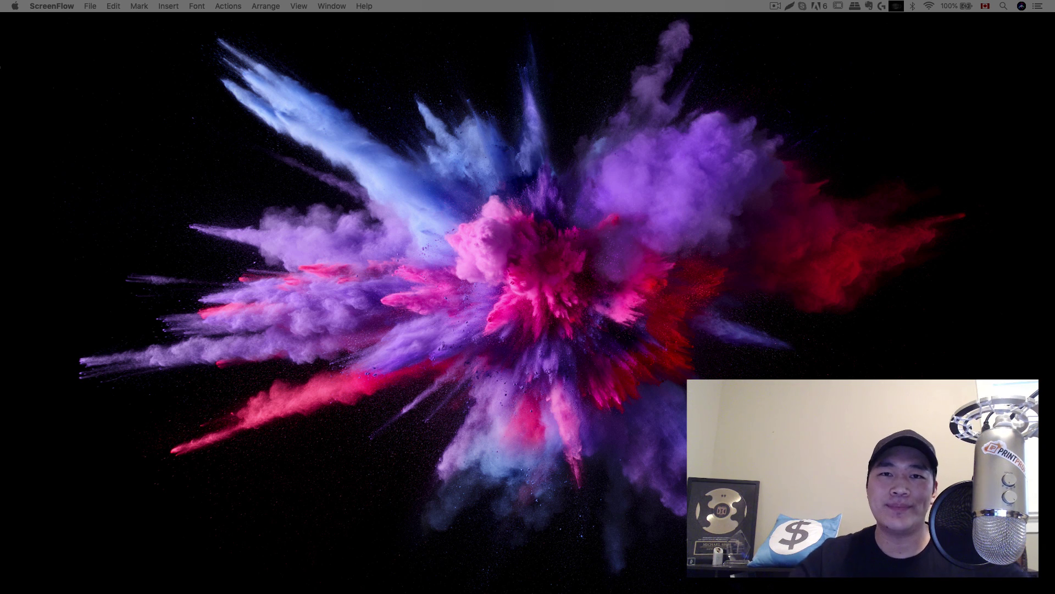
Bring up the whiteboard and write 'M1' and 'Product' with a product circle
key("super+shift+d")
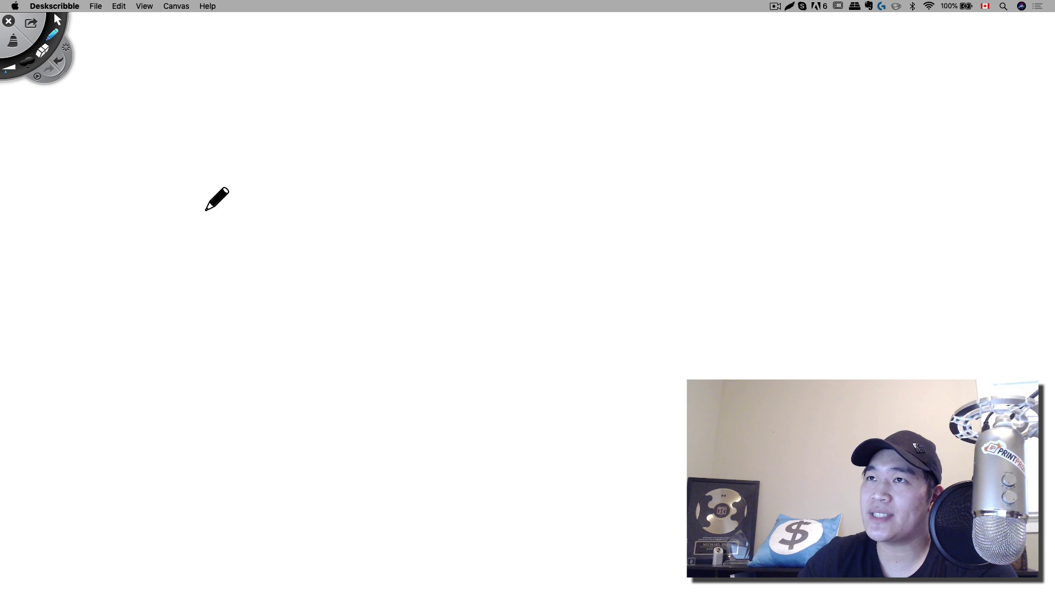
left_click_drag(75, 116, 123, 111)
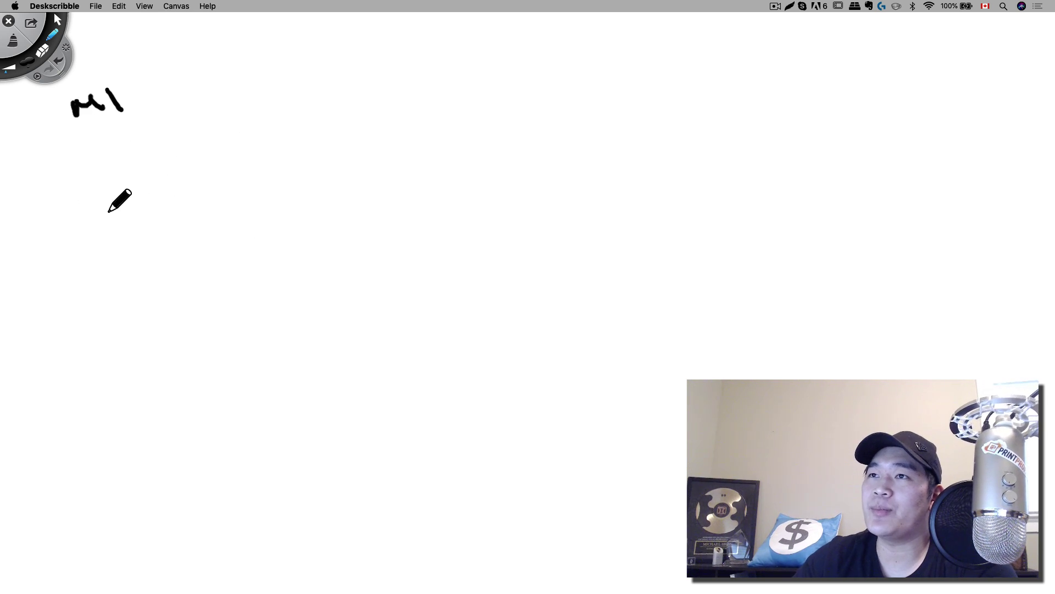
left_click_drag(123, 201, 135, 194)
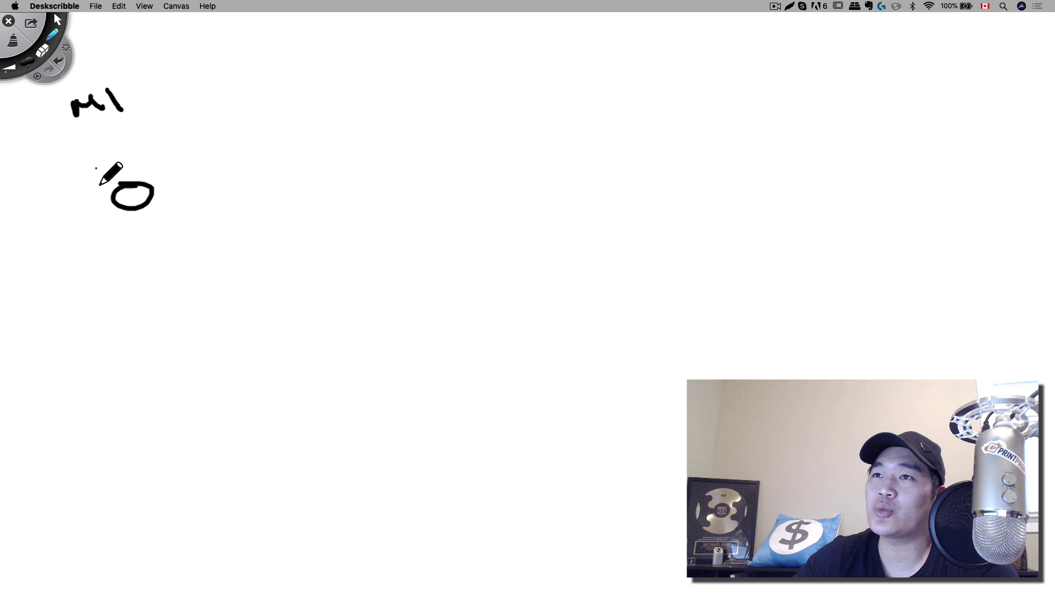
mouse_move(91, 160)
left_mouse_down()
mouse_move(108, 178)
mouse_move(151, 168)
mouse_move(187, 136)
left_mouse_up()
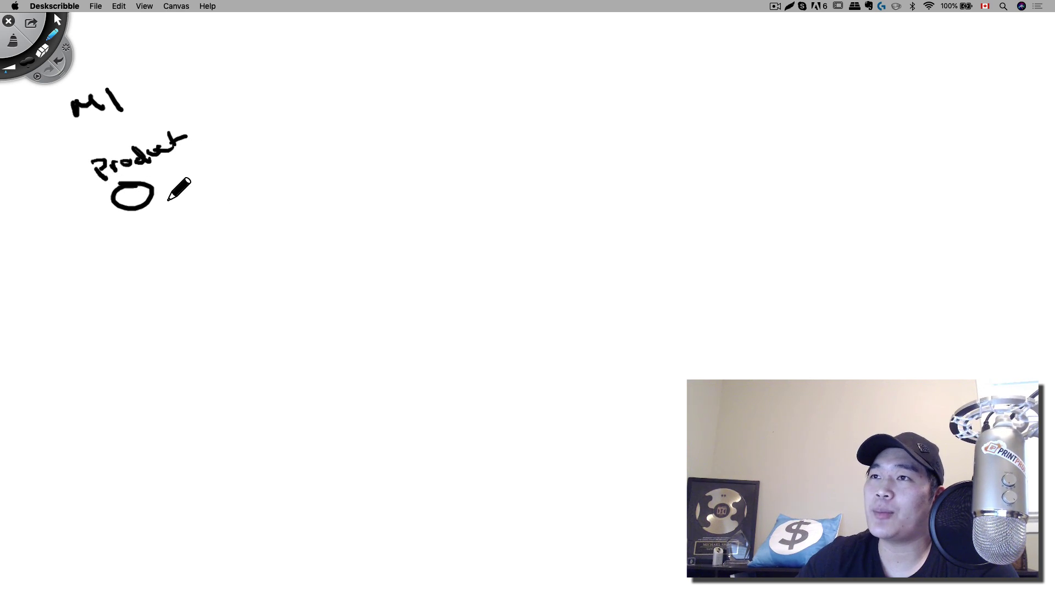
Draw five branch lines fanning out from the Product circle
left_click_drag(164, 189, 278, 156)
left_click_drag(170, 203, 278, 201)
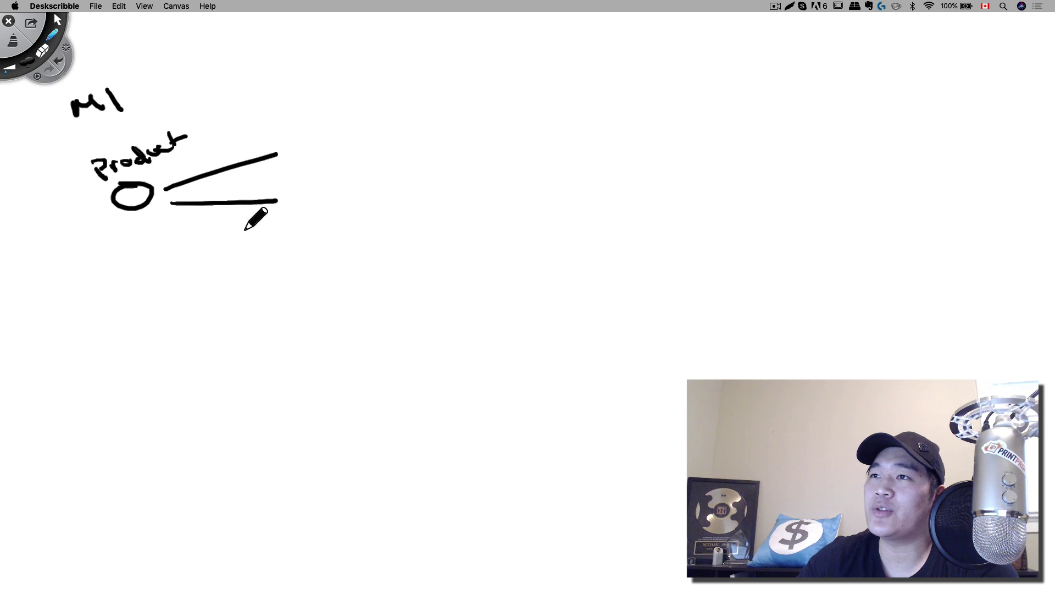
left_click_drag(169, 224, 267, 264)
left_click_drag(169, 247, 284, 316)
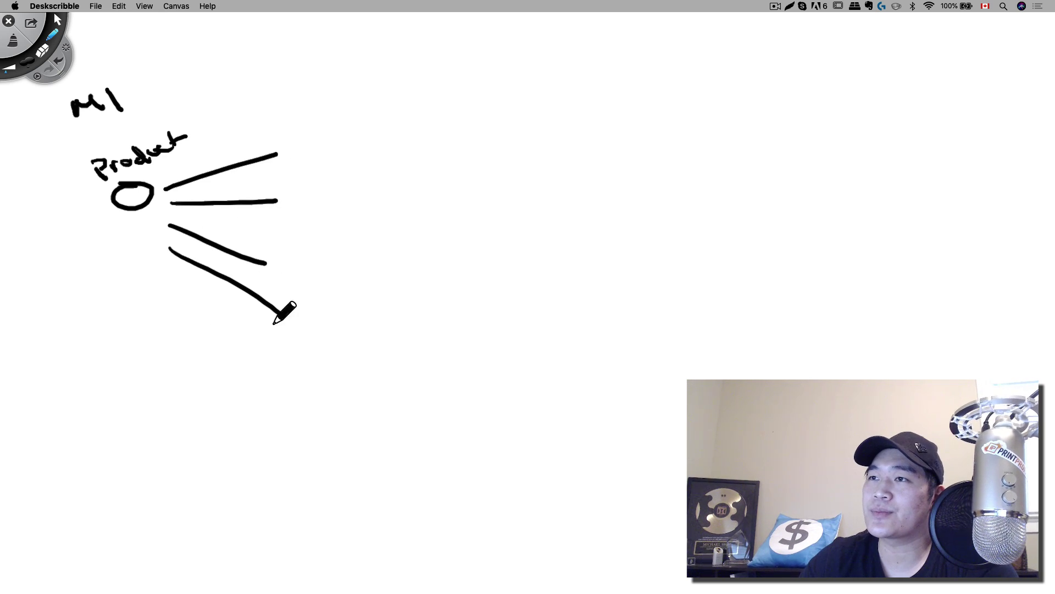
left_click_drag(163, 284, 271, 368)
Draw a small circle at the end of each of the five lines
left_click_drag(326, 127, 324, 128)
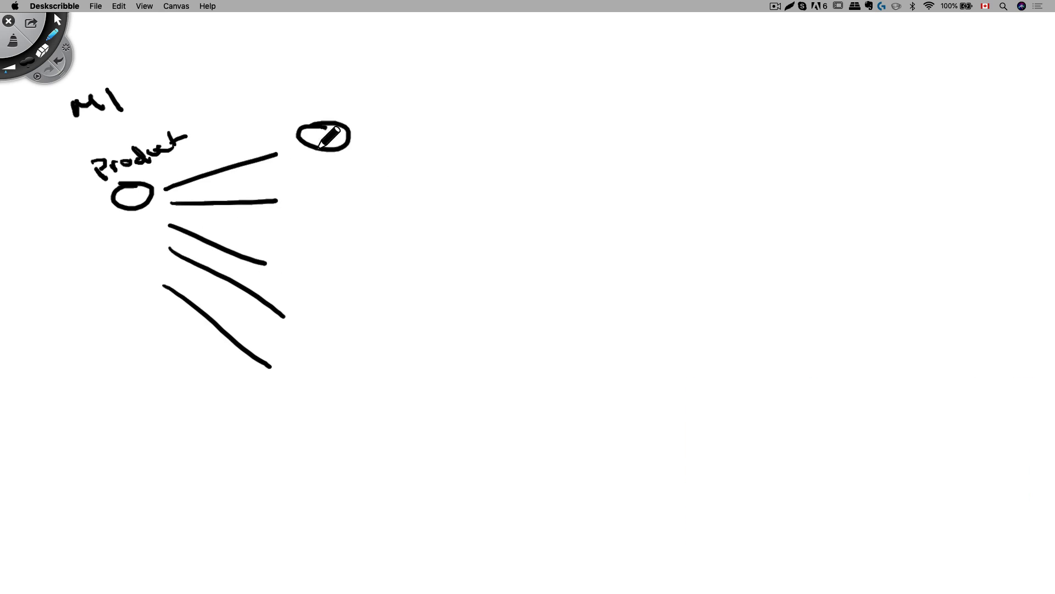
left_click_drag(333, 185, 329, 186)
left_click_drag(311, 249, 313, 248)
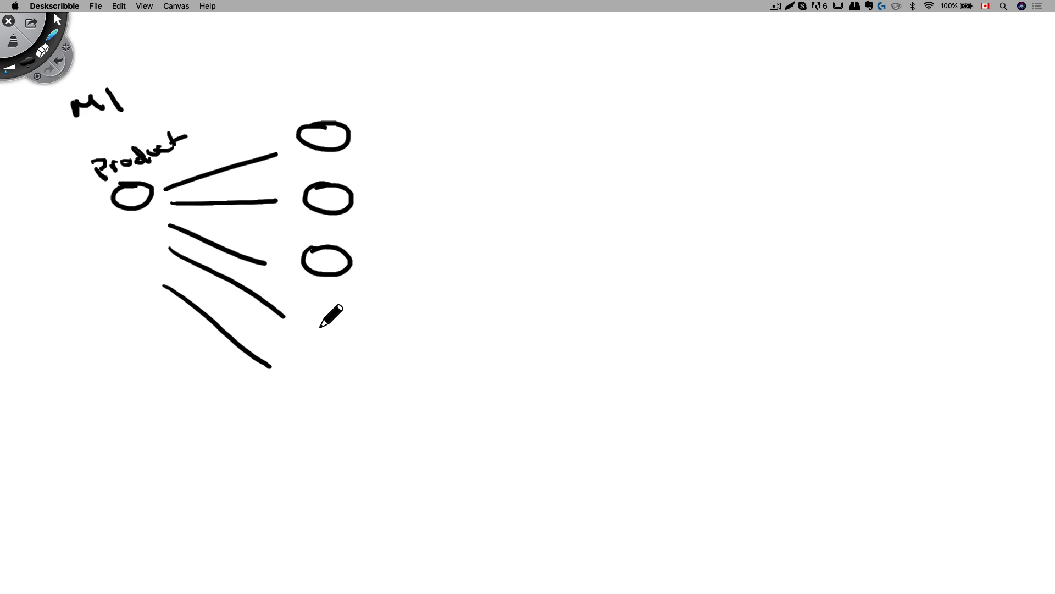
mouse_move(324, 308)
left_mouse_down()
mouse_move(321, 336)
mouse_move(377, 360)
left_mouse_up()
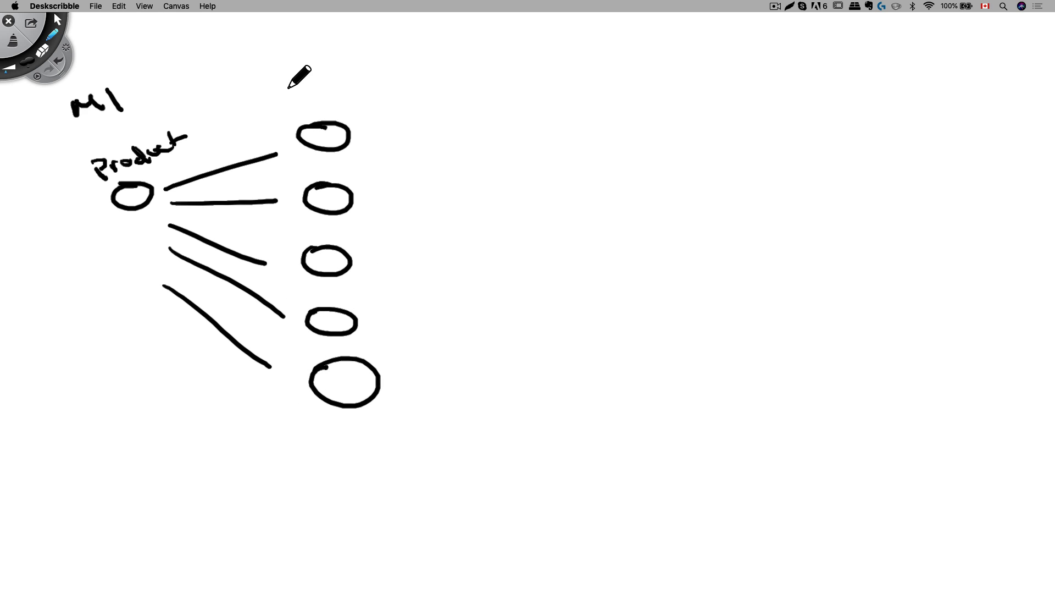
Write '$5-20' above the top circle and draw three branch lines from it
mouse_move(279, 75)
left_mouse_down()
mouse_move(276, 98)
mouse_move(334, 81)
mouse_move(359, 92)
mouse_move(381, 73)
left_mouse_up()
mouse_move(251, 80)
left_mouse_down()
mouse_move(225, 104)
mouse_move(257, 108)
left_mouse_up()
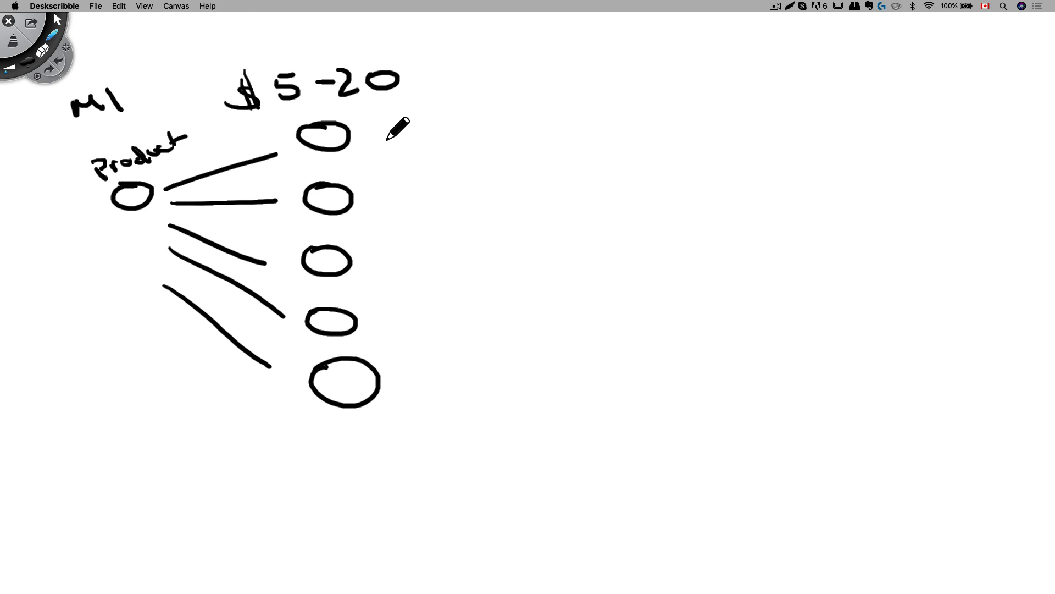
left_click_drag(389, 120, 474, 89)
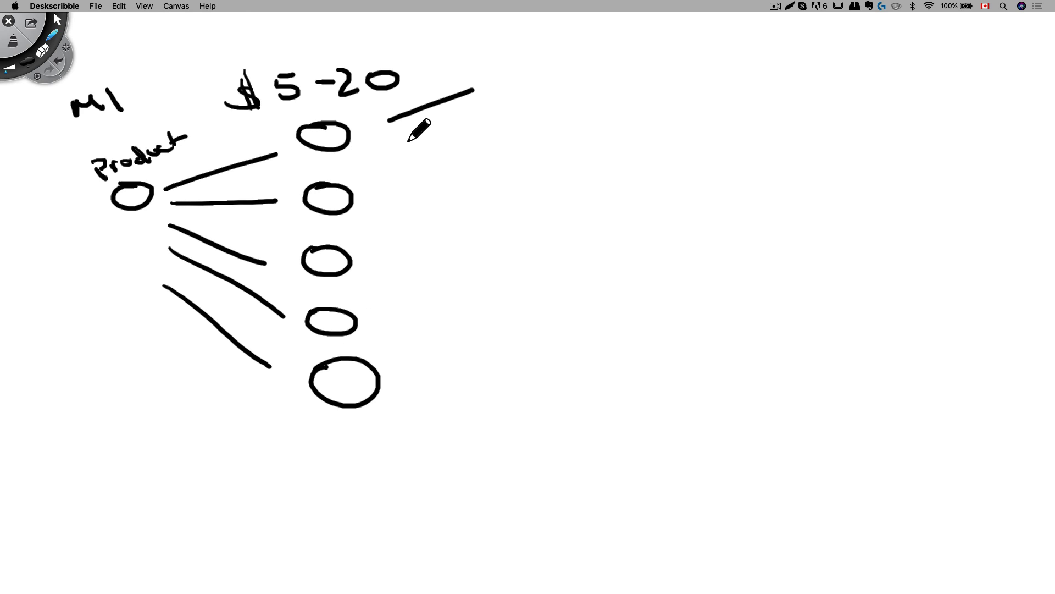
mouse_move(396, 131)
left_mouse_down()
mouse_move(484, 116)
mouse_move(511, 151)
left_mouse_up()
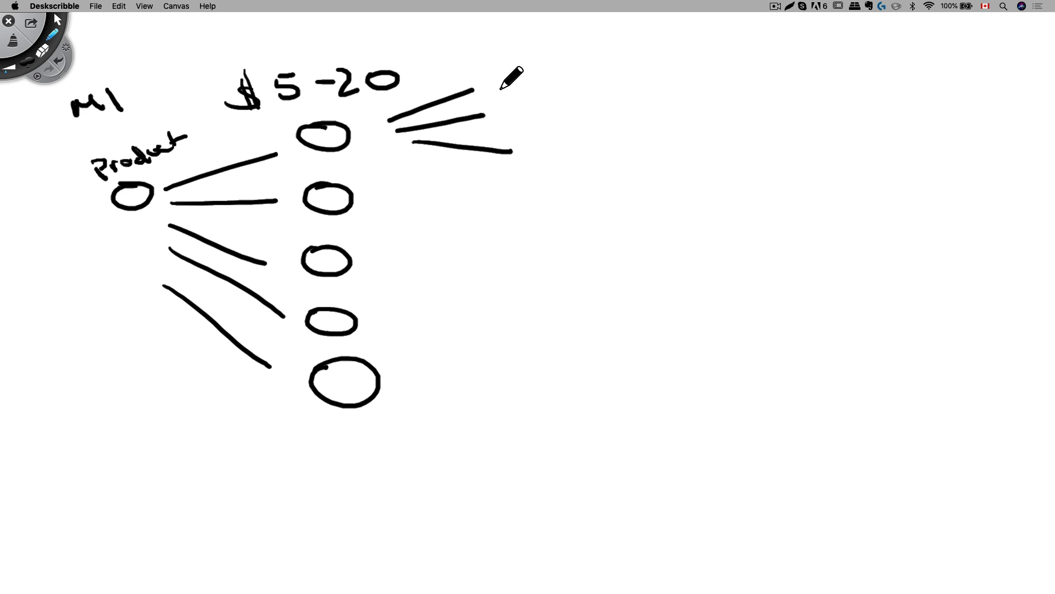
Write the first bullet note '1200x1200 PPE' on the top branch
mouse_move(518, 61)
left_mouse_down()
mouse_move(607, 73)
mouse_move(629, 60)
left_mouse_up()
left_click_drag(651, 59, 699, 71)
mouse_move(699, 57)
left_mouse_down()
mouse_move(681, 74)
mouse_move(718, 72)
left_mouse_up()
mouse_move(722, 55)
left_mouse_down()
mouse_move(745, 71)
mouse_move(767, 62)
mouse_move(865, 68)
mouse_move(949, 47)
left_mouse_up()
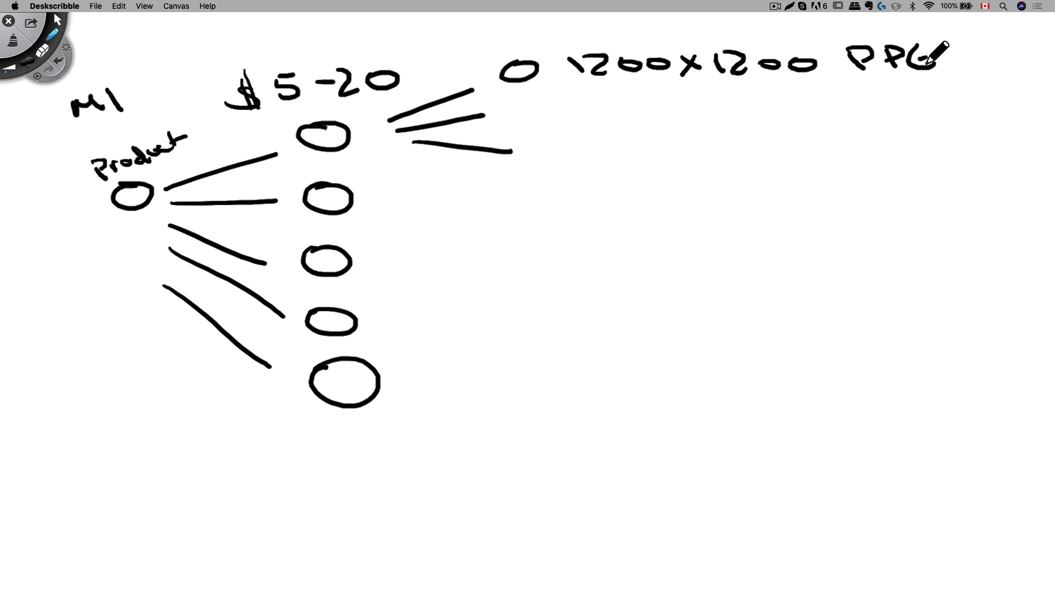
Write the second bullet note 'video ad' by the middle branch
left_click_drag(544, 111, 638, 122)
left_click_drag(639, 116, 667, 121)
left_click_drag(688, 108, 690, 110)
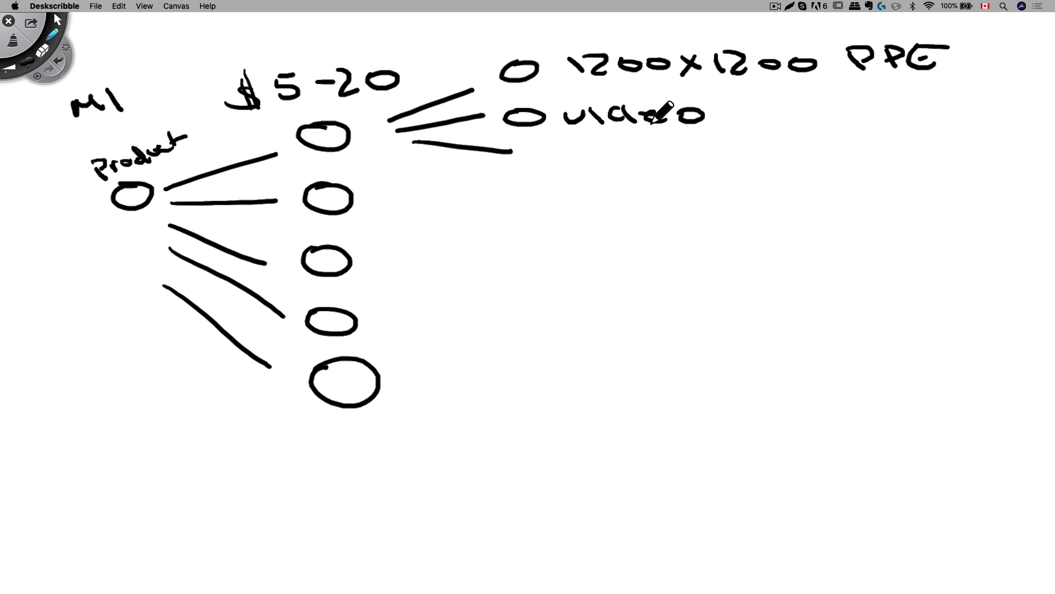
left_click_drag(626, 117, 619, 97)
mouse_move(751, 115)
left_mouse_down()
mouse_move(791, 100)
mouse_move(800, 125)
left_mouse_up()
Write the third bullet note 'CTW - 1200x628' and underline the size
mouse_move(534, 168)
left_mouse_down()
mouse_move(520, 181)
mouse_move(602, 191)
left_mouse_up()
left_click_drag(604, 172, 633, 170)
mouse_move(621, 172)
left_mouse_down()
mouse_move(629, 195)
mouse_move(737, 180)
mouse_move(792, 193)
left_mouse_up()
left_click_drag(808, 178, 882, 189)
mouse_move(902, 163)
left_mouse_down()
mouse_move(867, 193)
mouse_move(895, 181)
mouse_move(953, 190)
left_mouse_up()
mouse_move(985, 163)
left_mouse_down()
mouse_move(967, 176)
mouse_move(984, 165)
left_mouse_up()
left_click_drag(770, 214, 998, 205)
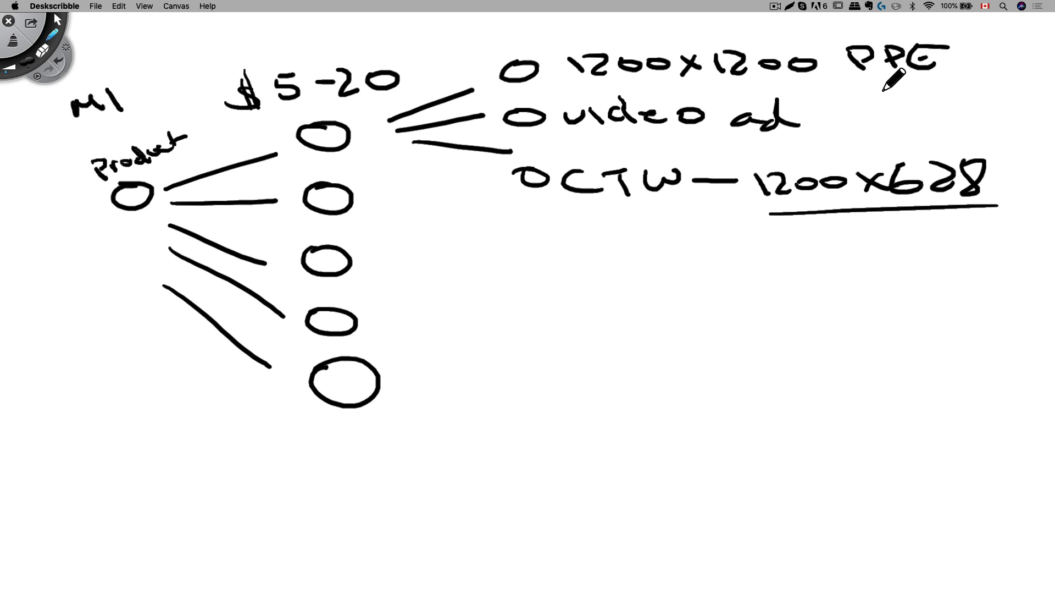
Star and underline 'video ad', then draw three branch lines from the second circle
mouse_move(824, 112)
left_mouse_down()
mouse_move(847, 120)
mouse_move(834, 130)
left_mouse_up()
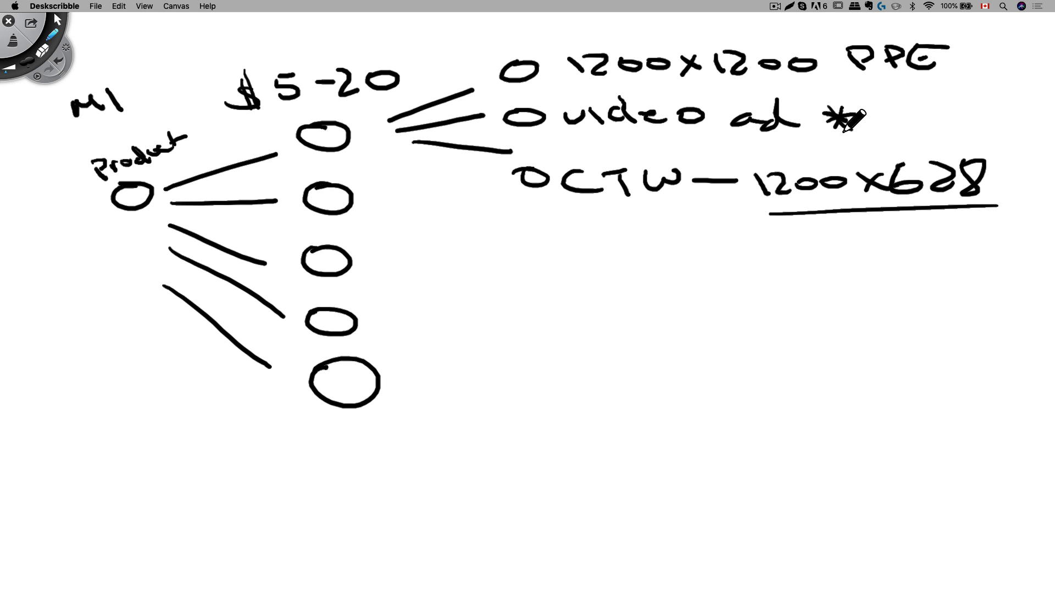
left_click_drag(575, 143, 755, 141)
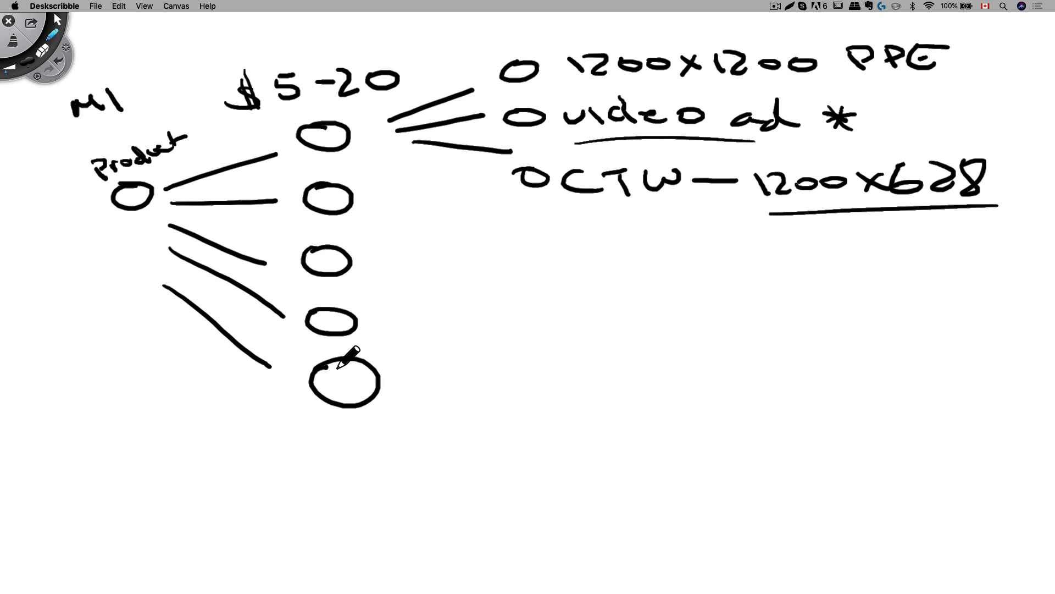
mouse_move(370, 189)
left_mouse_down()
mouse_move(447, 171)
mouse_move(476, 186)
left_mouse_up()
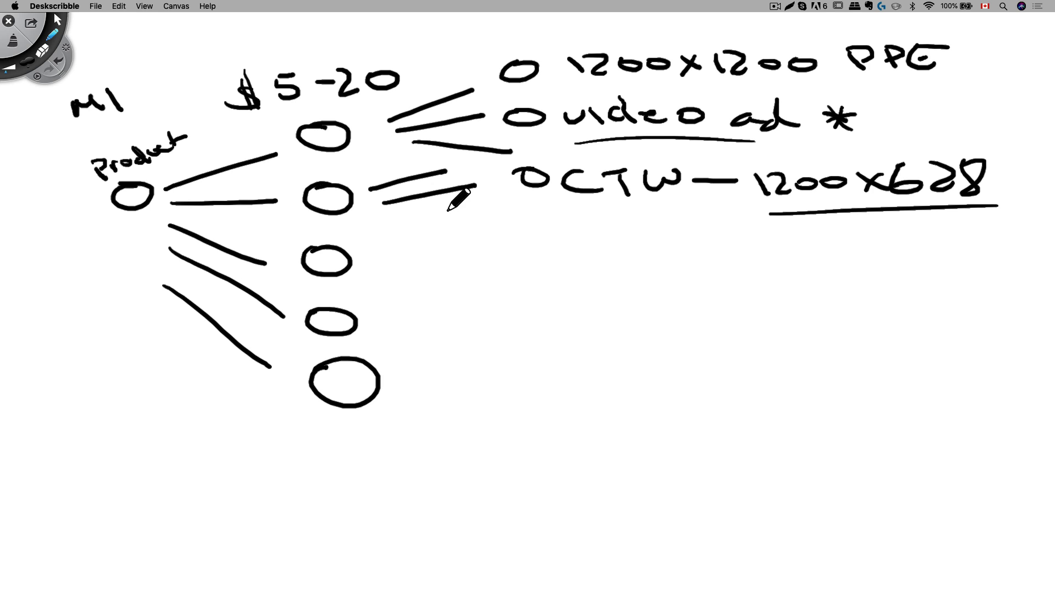
left_click_drag(393, 217, 492, 191)
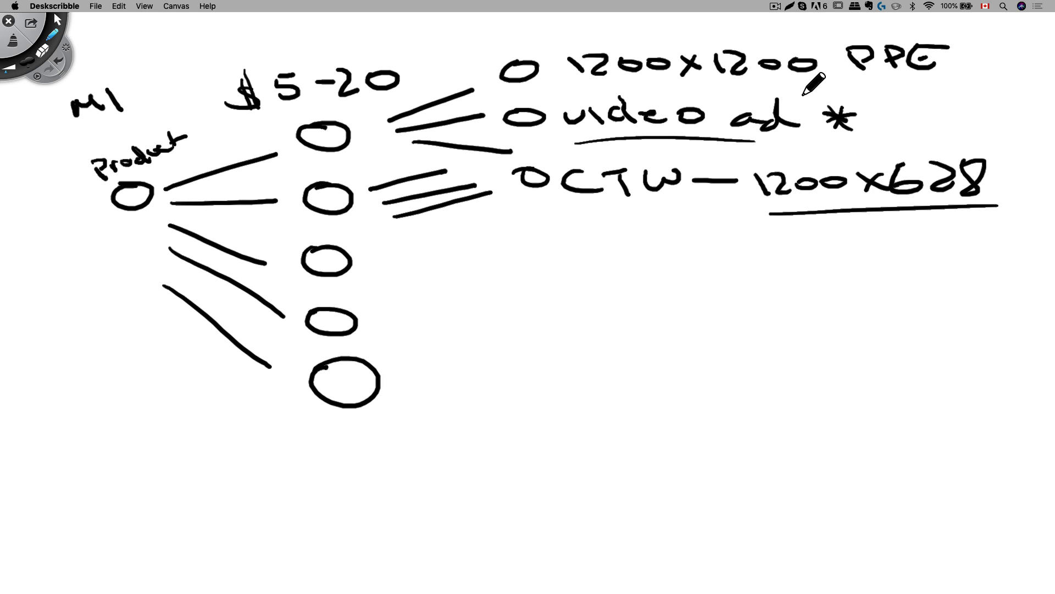
Write 'Post ID' and an underlined 'Social Proof' below the CTW note
mouse_move(610, 337)
left_mouse_down()
mouse_move(737, 333)
mouse_move(776, 311)
left_mouse_up()
left_click_drag(763, 314, 765, 342)
left_click_drag(752, 343, 800, 341)
left_click_drag(791, 313, 822, 338)
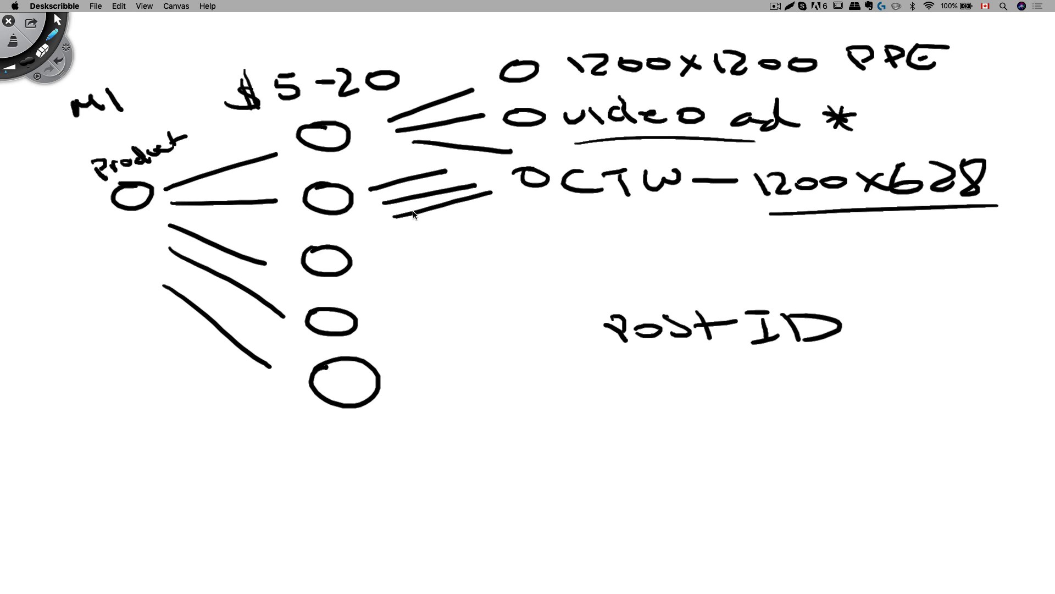
mouse_move(571, 422)
left_mouse_down()
mouse_move(778, 449)
mouse_move(835, 450)
mouse_move(841, 438)
left_mouse_up()
left_click_drag(541, 479, 874, 466)
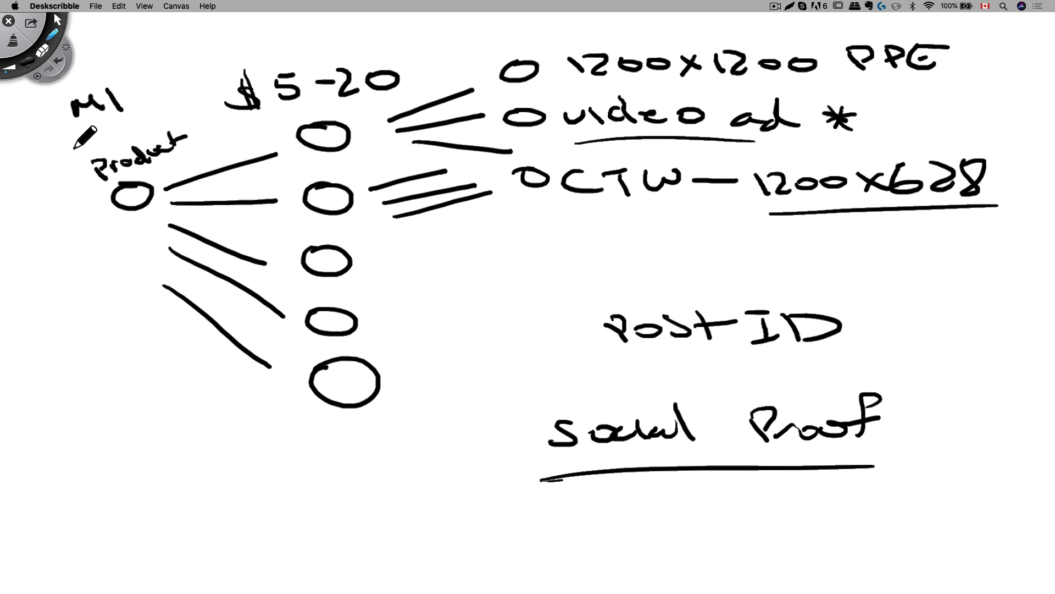
Underline M1, then draw the M2 starting circle with lines fanning out
left_click_drag(67, 135, 162, 115)
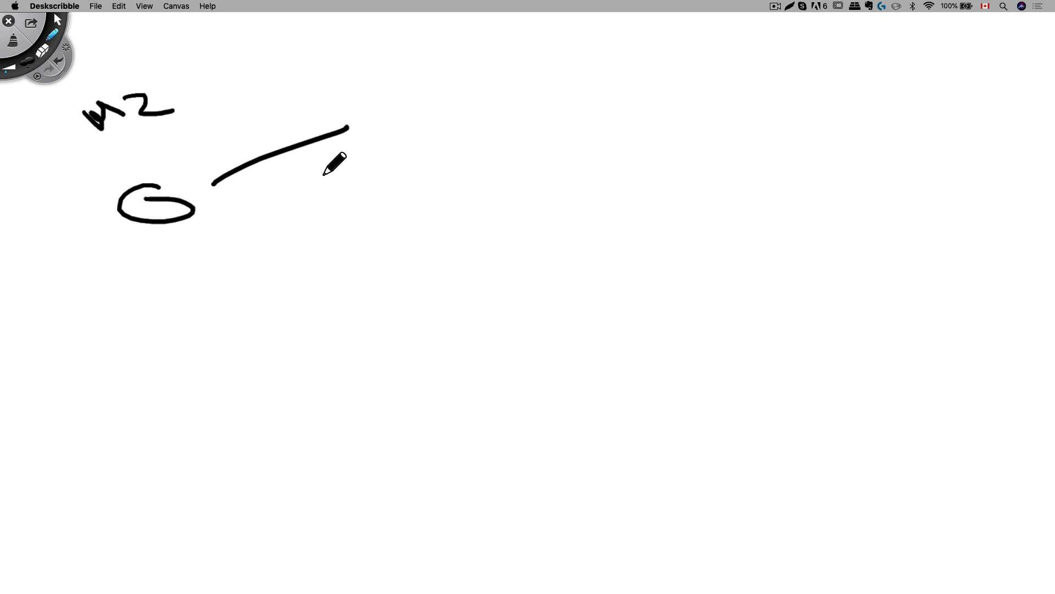
left_click_drag(220, 208, 350, 207)
left_click_drag(226, 245, 361, 276)
left_click_drag(216, 275, 354, 329)
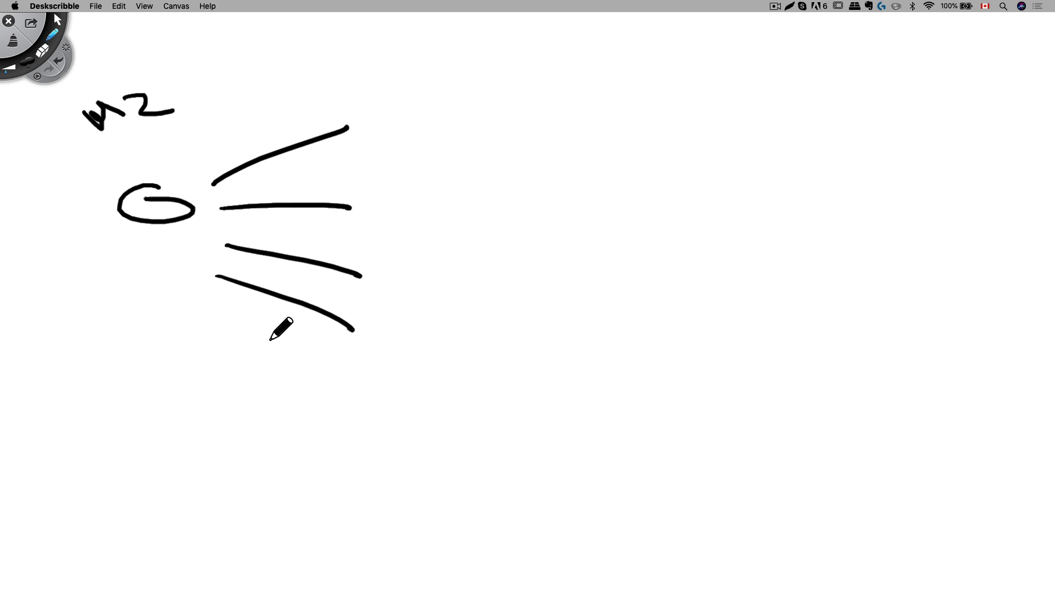
left_click_drag(214, 317, 325, 420)
Draw five circles at the line ends and three lines out from the top one
left_click_drag(394, 90, 360, 106)
left_click_drag(402, 191, 370, 205)
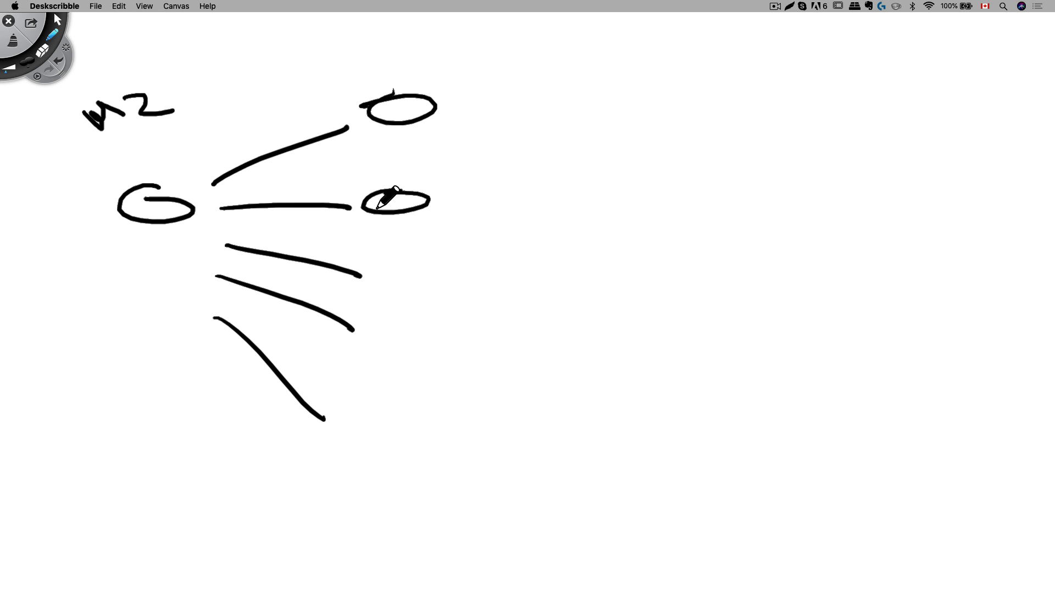
mouse_move(406, 264)
left_mouse_down()
mouse_move(378, 272)
mouse_move(385, 281)
left_mouse_up()
left_click_drag(392, 341, 361, 347)
left_click_drag(406, 403, 380, 416)
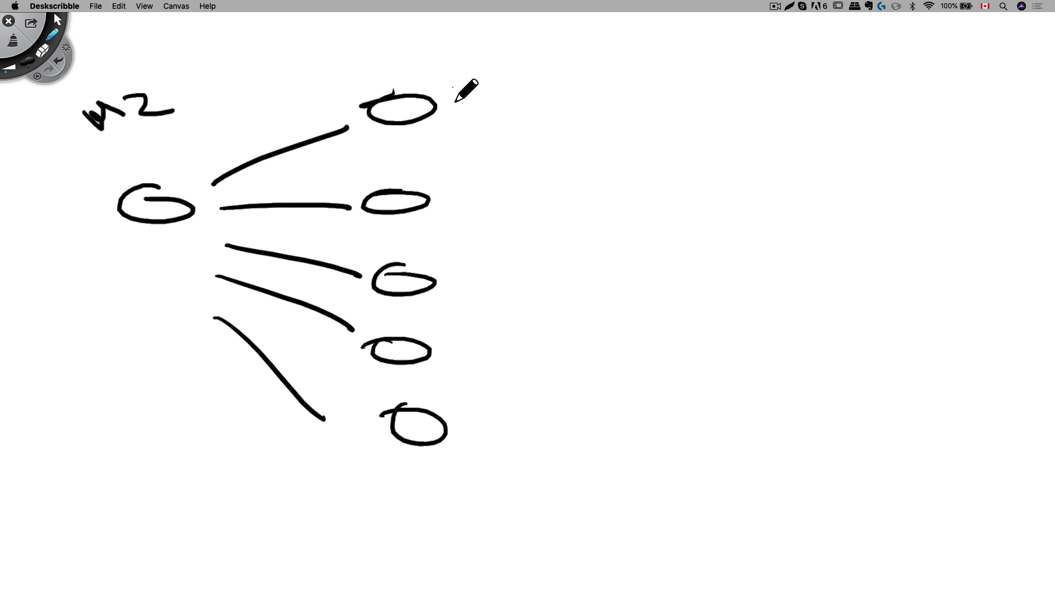
mouse_move(451, 88)
left_mouse_down()
mouse_move(557, 58)
mouse_move(558, 99)
left_mouse_up()
left_click_drag(473, 126, 572, 137)
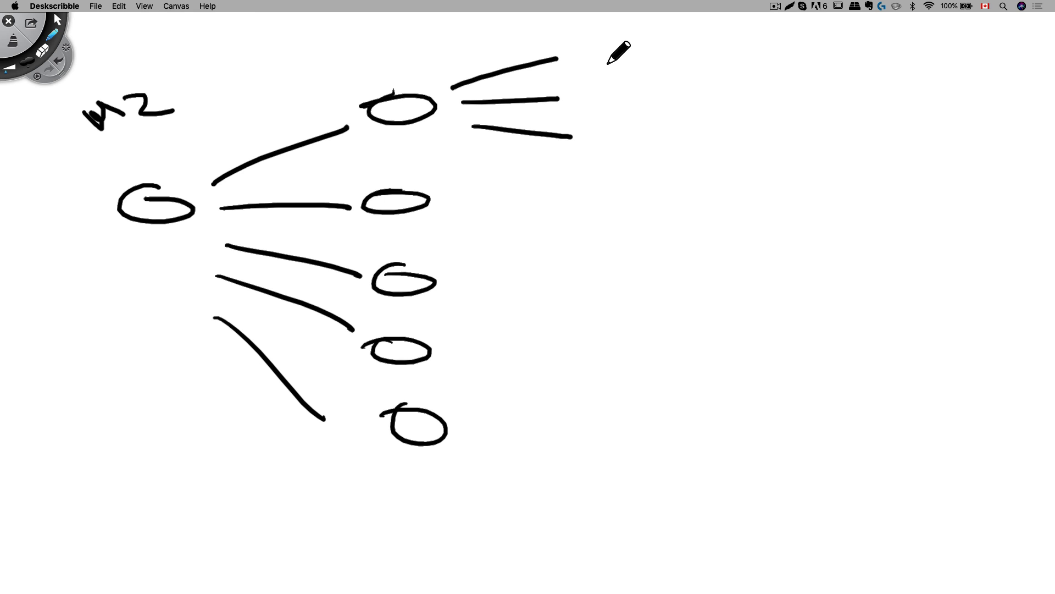
Label the three top-node branches P1, P2 and P3 and bracket them
mouse_move(584, 60)
left_mouse_down()
mouse_move(574, 56)
mouse_move(621, 67)
left_mouse_up()
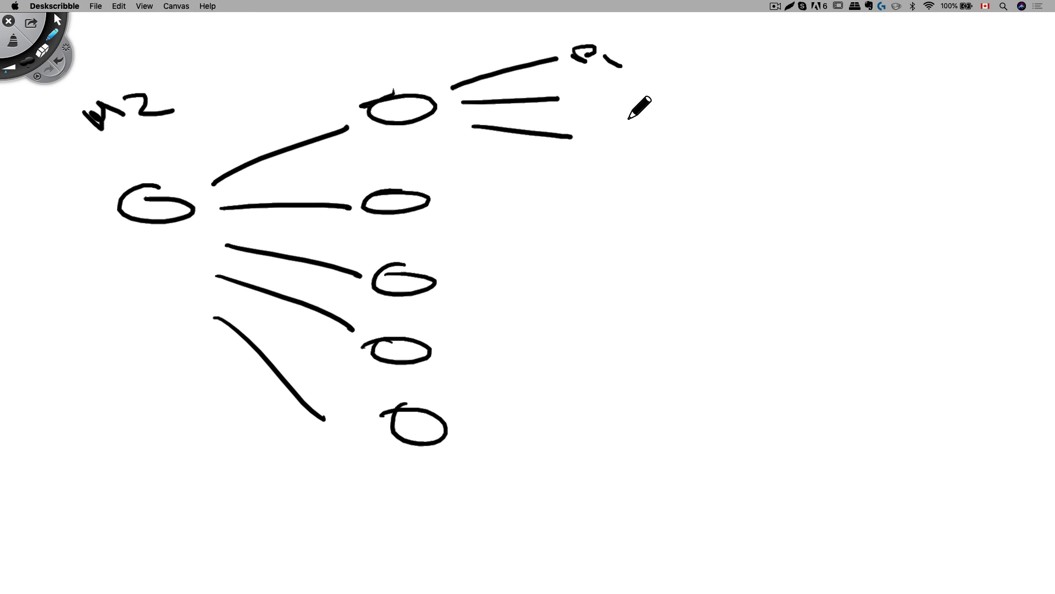
mouse_move(583, 97)
left_mouse_down()
mouse_move(598, 110)
mouse_move(581, 106)
left_mouse_up()
left_click_drag(620, 109, 653, 118)
left_click_drag(593, 147, 611, 162)
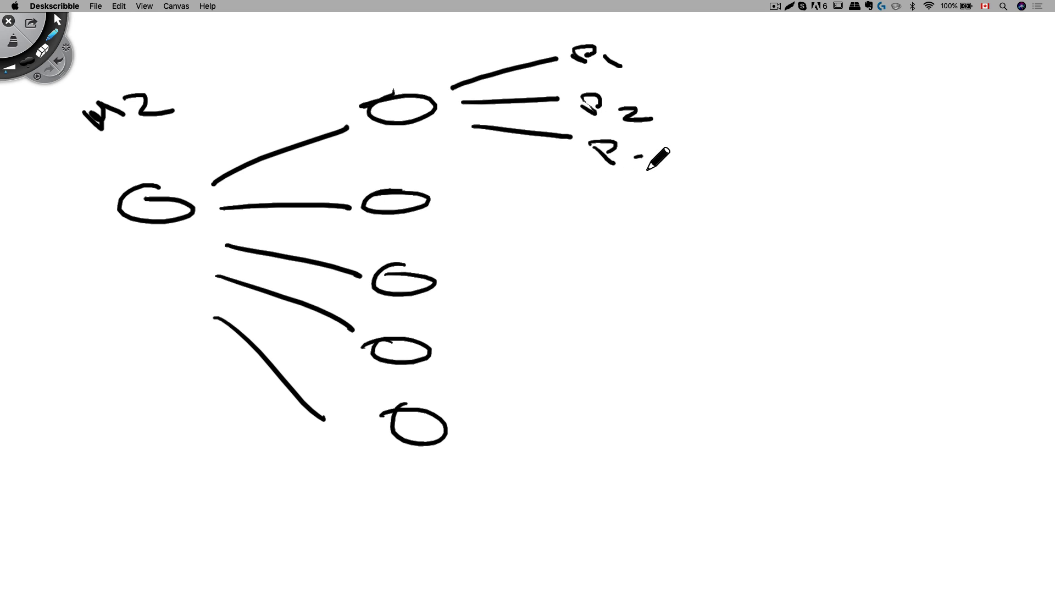
left_click_drag(648, 169, 640, 190)
mouse_move(675, 65)
left_mouse_down()
mouse_move(757, 65)
mouse_move(708, 163)
left_mouse_up()
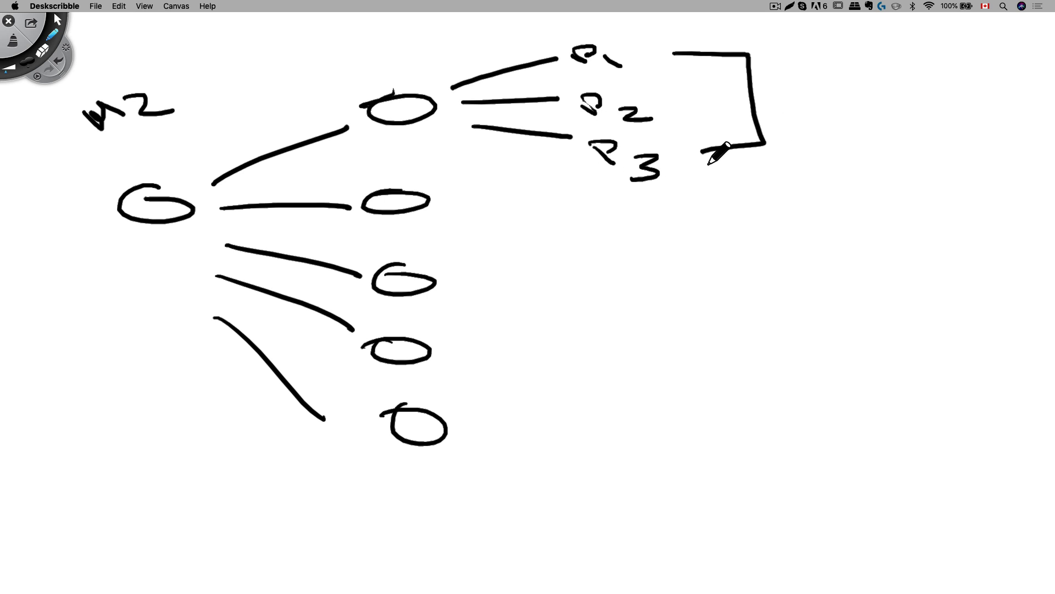
Star P1 and write 'dog' above a new line to the node
mouse_move(633, 57)
left_mouse_down()
mouse_move(663, 77)
mouse_move(663, 67)
left_mouse_up()
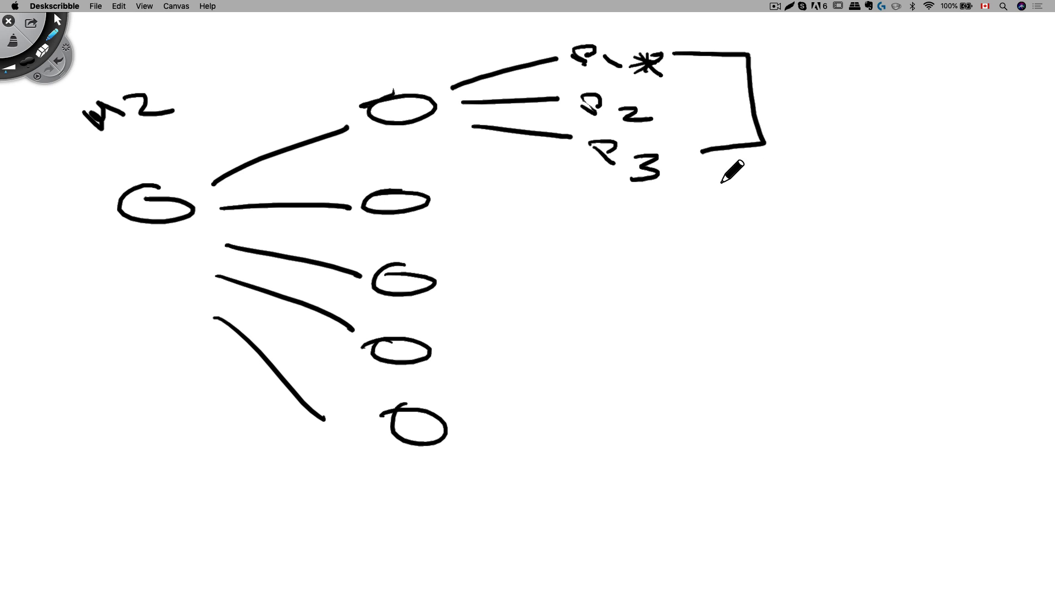
mouse_move(234, 70)
left_mouse_down()
mouse_move(286, 84)
mouse_move(256, 88)
left_mouse_up()
left_click_drag(217, 110, 341, 84)
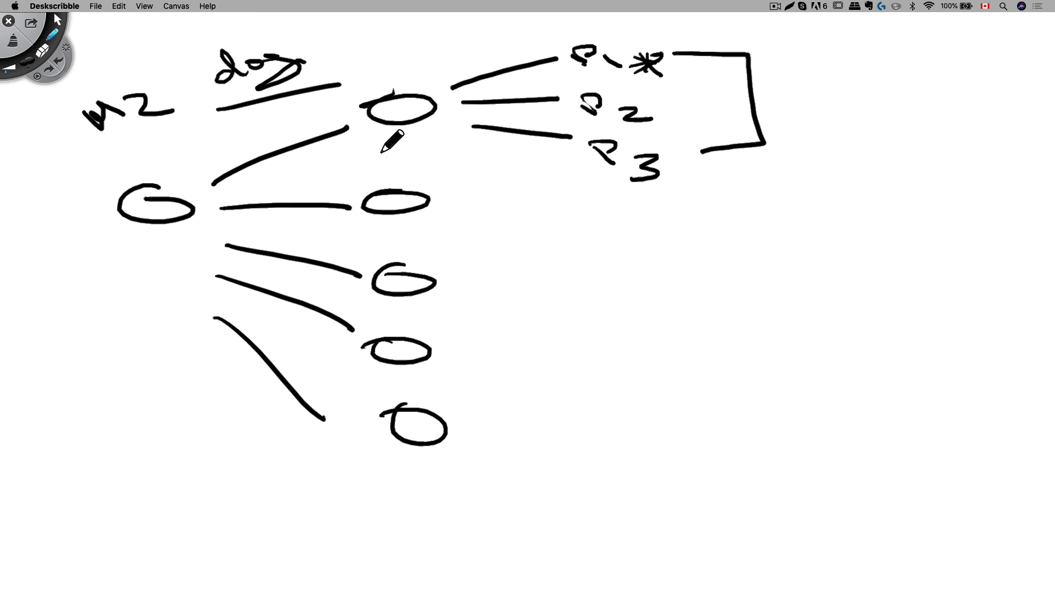
Write 'adset' above the top node, curve an arrow to P3, and draw a line from the middle node
mouse_move(357, 69)
left_mouse_down()
mouse_move(433, 64)
mouse_move(467, 48)
left_mouse_up()
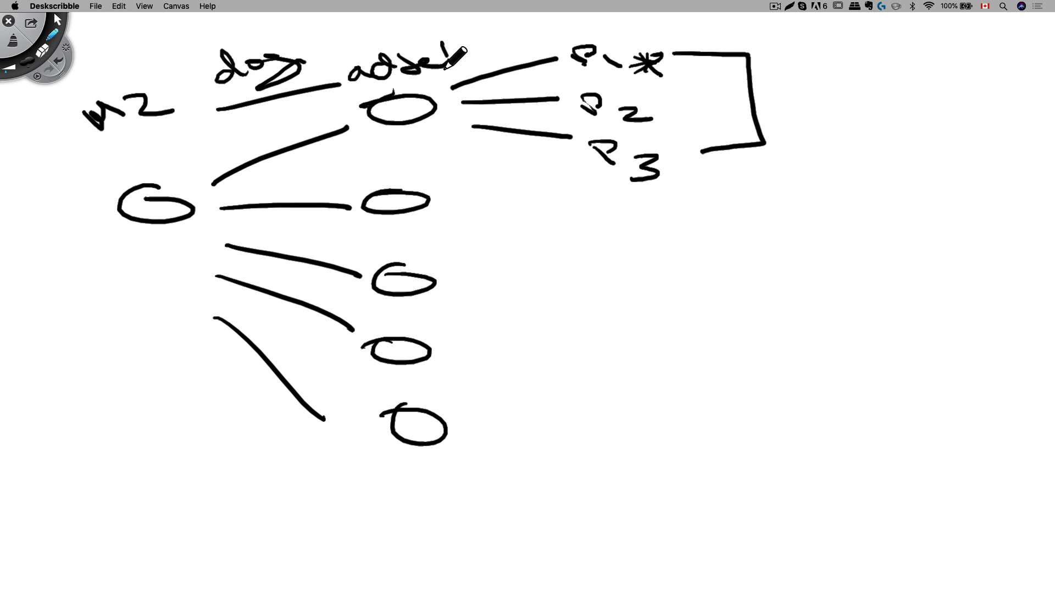
left_click_drag(415, 143, 554, 166)
mouse_move(499, 147)
left_mouse_down()
mouse_move(539, 149)
mouse_move(546, 185)
left_mouse_up()
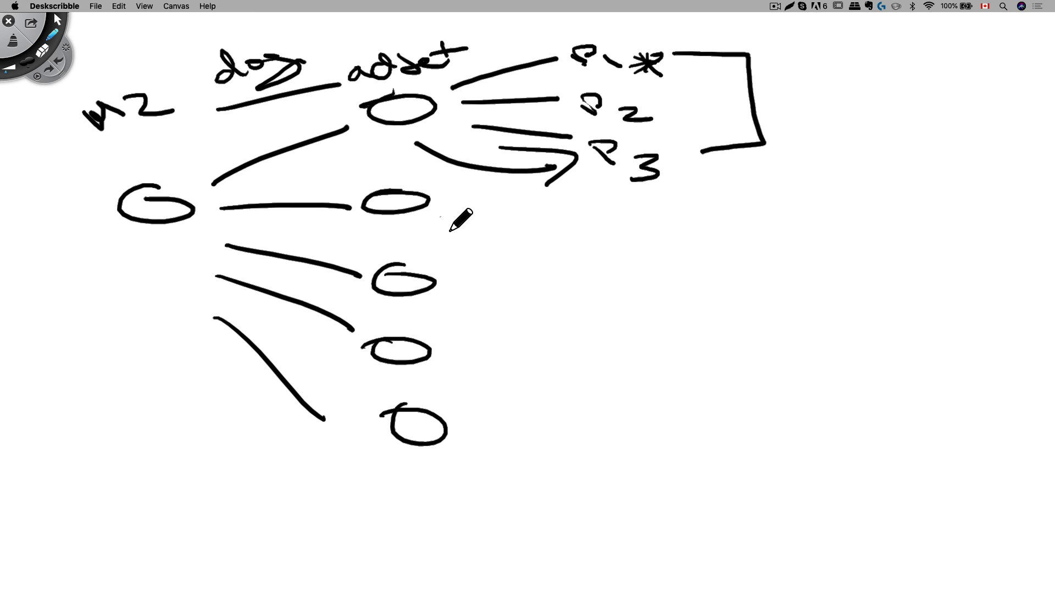
left_click_drag(447, 217, 536, 208)
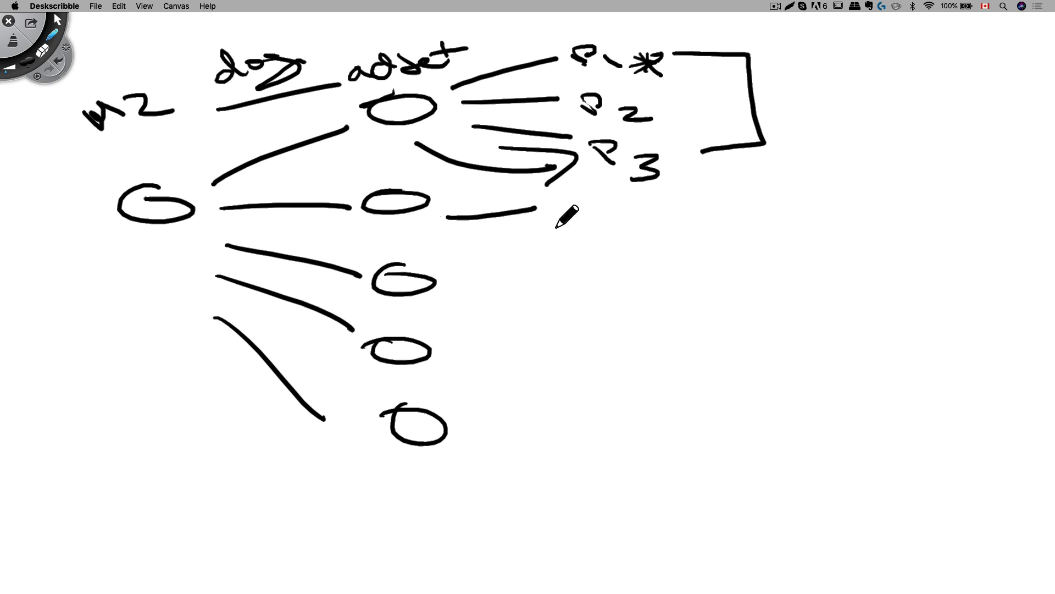
Write 'post ID' below the middle line and underline it
mouse_move(558, 250)
left_mouse_down()
mouse_move(576, 273)
mouse_move(599, 259)
mouse_move(627, 271)
left_mouse_up()
mouse_move(677, 241)
left_mouse_down()
mouse_move(675, 270)
mouse_move(703, 253)
left_mouse_up()
left_click_drag(723, 242, 753, 241)
left_click_drag(749, 247, 737, 284)
left_click_drag(788, 241, 812, 274)
left_click_drag(581, 308, 593, 307)
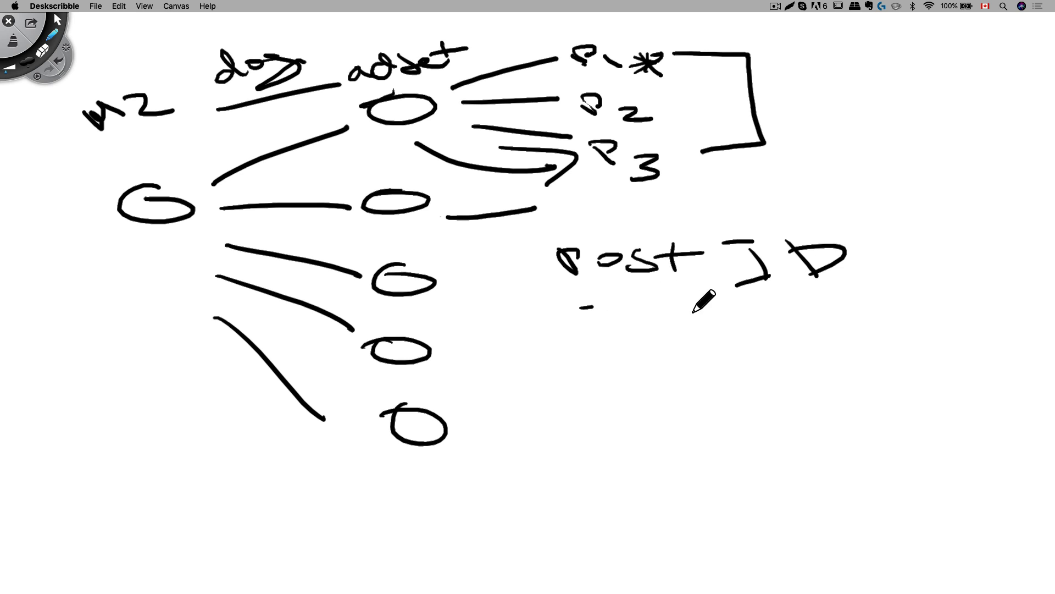
left_click_drag(693, 311, 895, 292)
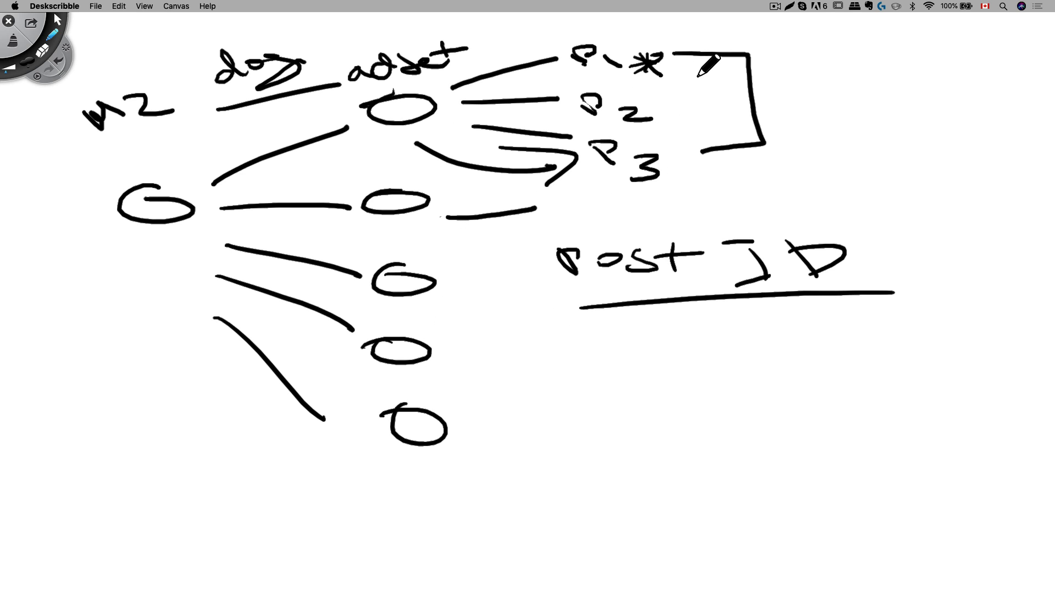
Double the P1–P3 bracket and underline the M2 label
left_click_drag(675, 54, 780, 132)
left_click_drag(712, 160, 841, 144)
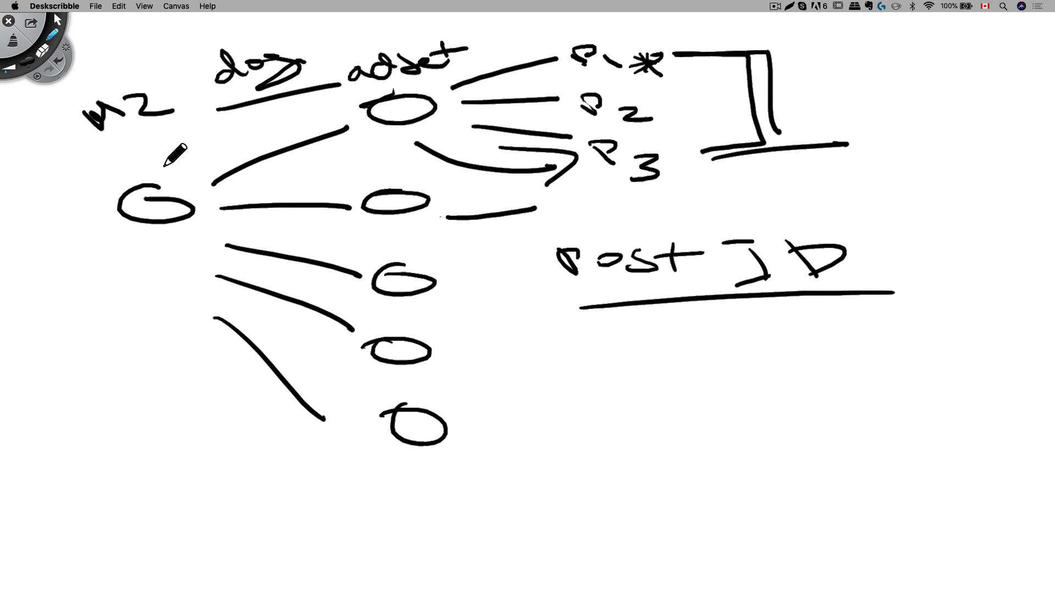
left_click_drag(100, 152, 175, 135)
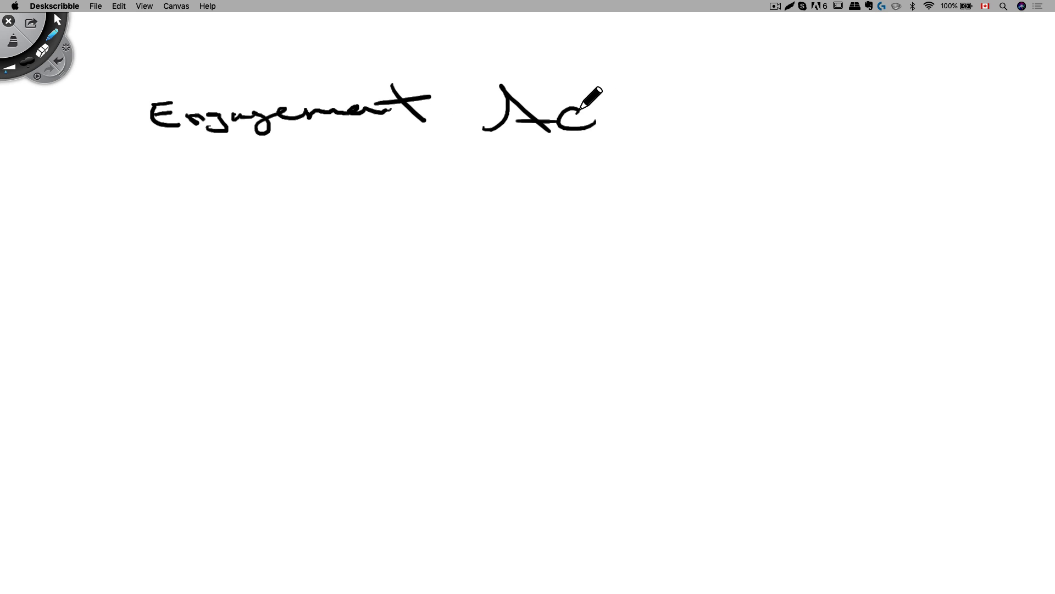
Finish the 'Engagement Ad' heading and write 'WC - Purchase' beneath it
left_click_drag(580, 87, 636, 144)
left_click_drag(208, 237, 280, 265)
mouse_move(351, 236)
left_mouse_down()
mouse_move(390, 264)
mouse_move(479, 250)
left_mouse_up()
left_click_drag(480, 235, 530, 277)
left_click_drag(495, 233, 585, 245)
mouse_move(593, 244)
left_mouse_down()
mouse_move(624, 238)
mouse_move(673, 269)
left_mouse_up()
mouse_move(666, 234)
left_mouse_down()
mouse_move(707, 266)
mouse_move(717, 262)
left_mouse_up()
mouse_move(737, 250)
left_mouse_down()
mouse_move(777, 236)
mouse_move(863, 264)
left_mouse_up()
Add a '+' before WC, a starred up arrow by Ad, 'cost ↓' below, and underline WC
left_click_drag(119, 210, 204, 204)
left_click_drag(143, 181, 182, 239)
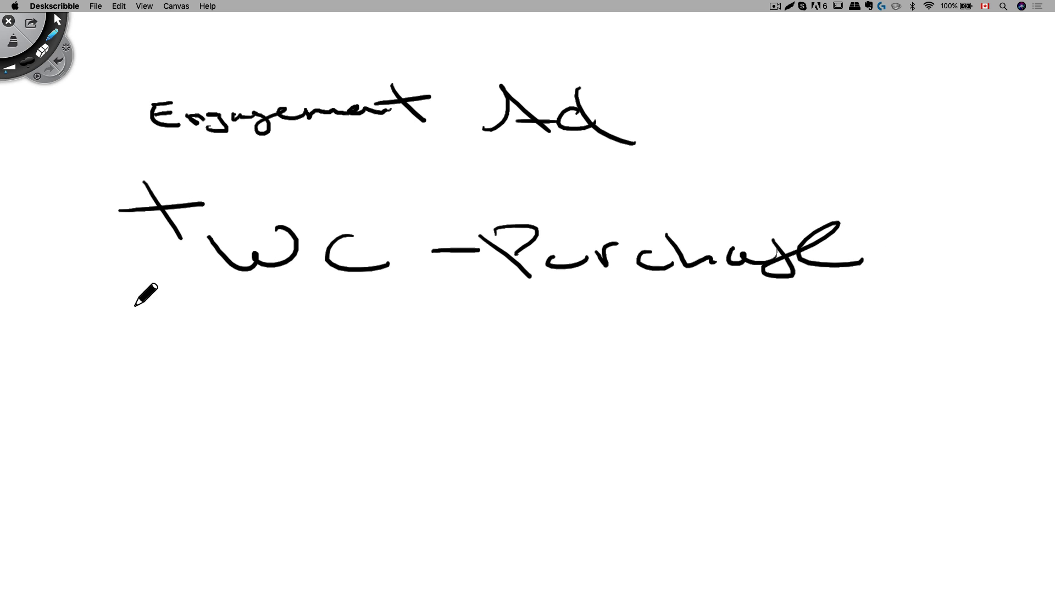
mouse_move(695, 95)
left_mouse_down()
mouse_move(722, 74)
mouse_move(781, 87)
mouse_move(755, 141)
left_mouse_up()
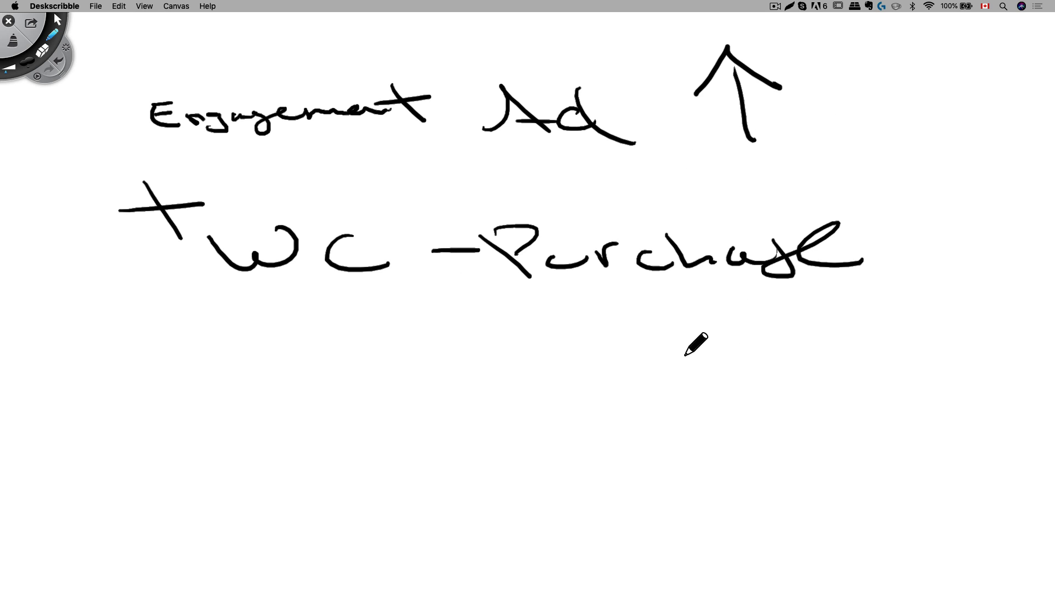
mouse_move(660, 345)
left_mouse_down()
mouse_move(715, 360)
mouse_move(774, 344)
mouse_move(830, 369)
left_mouse_up()
left_click_drag(841, 334, 825, 378)
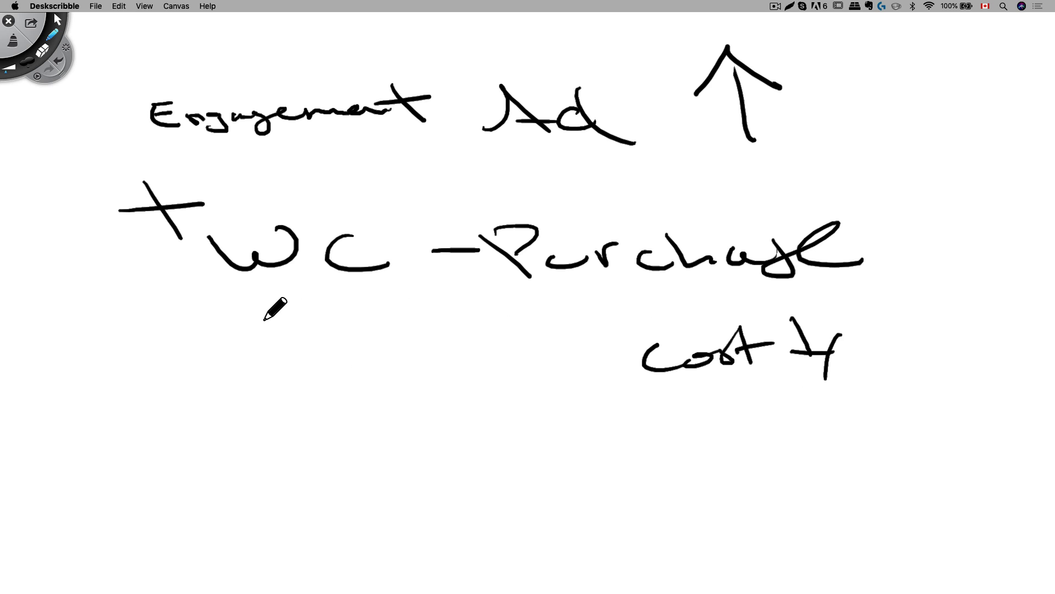
left_click_drag(244, 309, 405, 294)
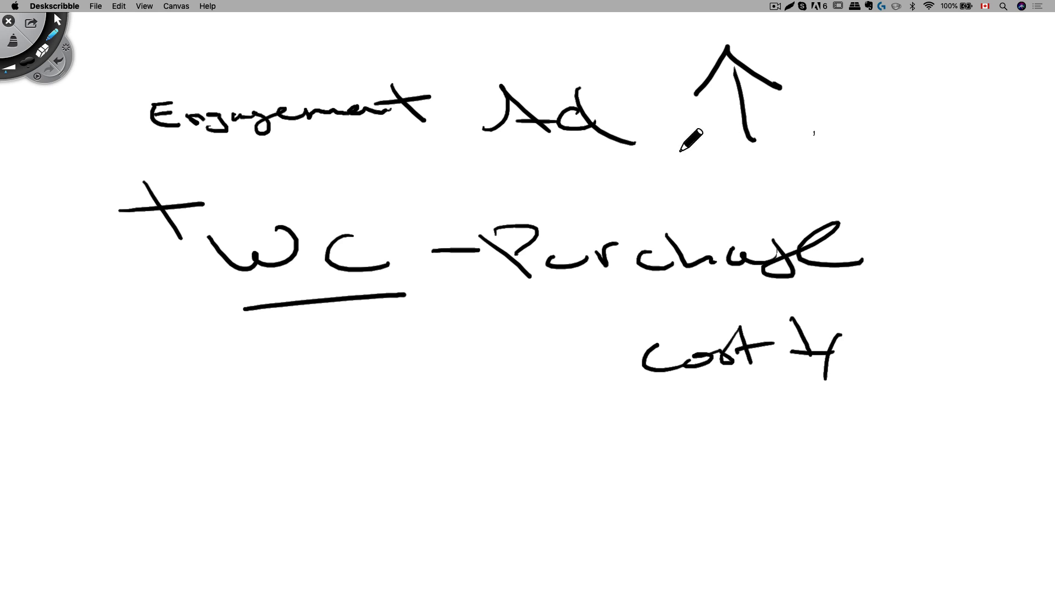
mouse_move(814, 118)
left_mouse_down()
mouse_move(831, 112)
mouse_move(823, 131)
mouse_move(838, 139)
mouse_move(809, 130)
left_mouse_up()
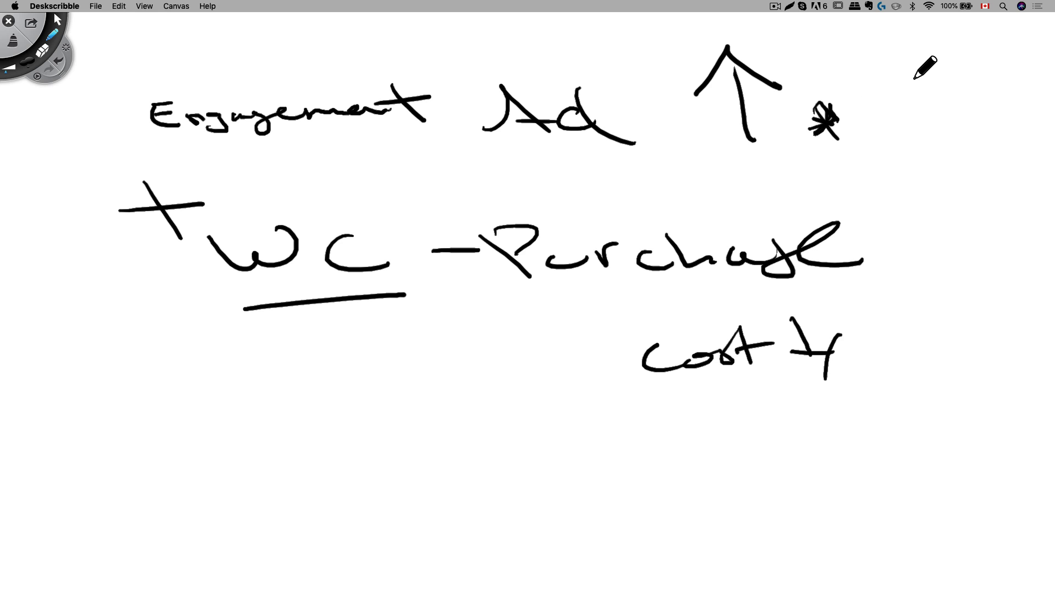
Write '10¢' at the top right with a star mark and '5-10' beneath it
left_click_drag(897, 63, 900, 84)
left_click_drag(908, 67, 978, 76)
left_click_drag(963, 49, 966, 117)
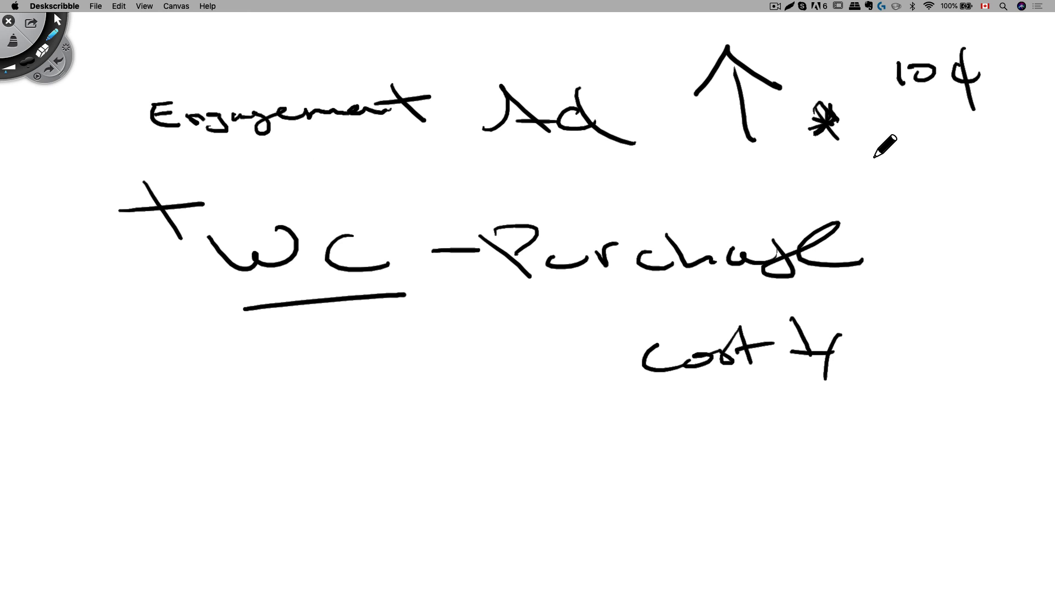
mouse_move(871, 143)
left_mouse_down()
mouse_move(893, 142)
mouse_move(873, 162)
mouse_move(932, 151)
left_mouse_up()
mouse_move(941, 144)
left_mouse_down()
mouse_move(943, 161)
mouse_move(962, 144)
left_mouse_up()
left_click_drag(850, 159, 866, 184)
Add '24-48h', bracket it with 5-10, star Engagement, and loop an arrow into '+ WC'
mouse_move(896, 190)
left_mouse_down()
mouse_move(945, 212)
mouse_move(976, 198)
left_mouse_up()
mouse_move(984, 190)
left_mouse_down()
mouse_move(995, 214)
mouse_move(1015, 215)
left_mouse_up()
left_click_drag(1027, 180, 1044, 217)
mouse_move(997, 146)
left_mouse_down()
mouse_move(1053, 212)
mouse_move(981, 263)
left_mouse_up()
mouse_move(915, 140)
left_mouse_down()
mouse_move(909, 235)
mouse_move(994, 237)
left_mouse_up()
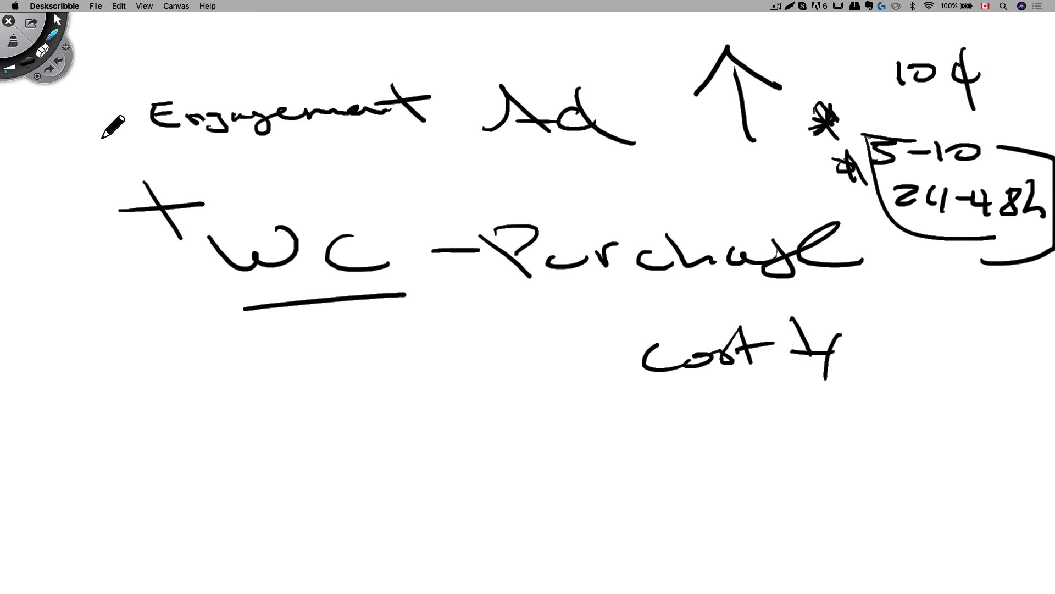
mouse_move(99, 106)
left_mouse_down()
mouse_move(92, 136)
mouse_move(129, 118)
left_mouse_up()
mouse_move(122, 161)
left_mouse_down()
mouse_move(154, 281)
mouse_move(127, 299)
left_mouse_up()
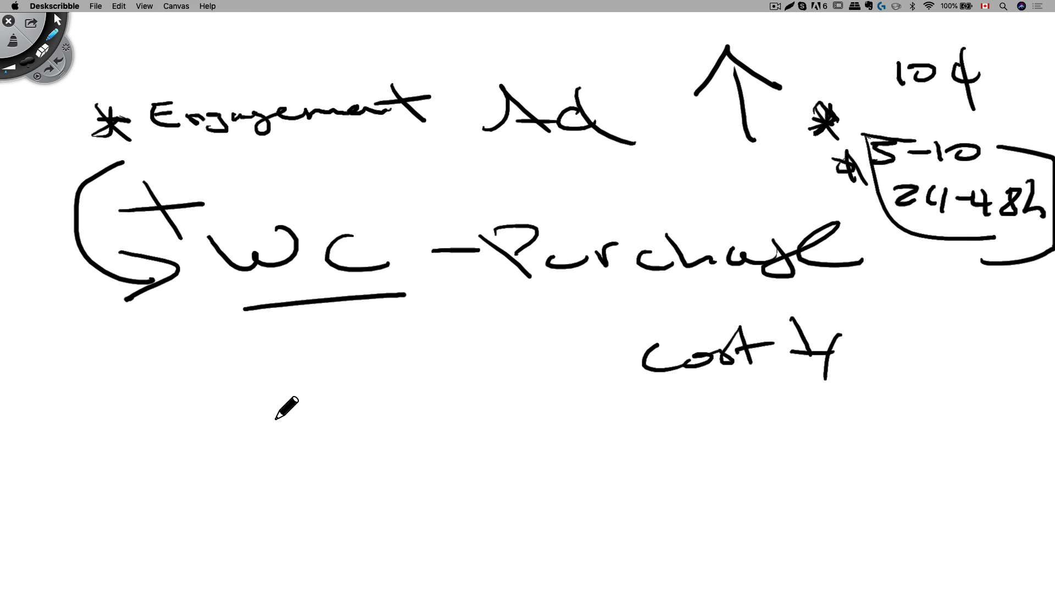
Write '7click' and an underlined '$50 pr' below WC with a curved arrow back
mouse_move(272, 416)
left_mouse_down()
mouse_move(373, 401)
mouse_move(430, 431)
mouse_move(473, 436)
left_mouse_up()
mouse_move(372, 480)
left_mouse_down()
mouse_move(333, 482)
mouse_move(333, 510)
left_mouse_up()
mouse_move(394, 488)
left_mouse_down()
mouse_move(437, 494)
mouse_move(393, 487)
left_mouse_up()
mouse_move(470, 493)
left_mouse_down()
mouse_move(489, 506)
mouse_move(549, 499)
mouse_move(552, 489)
left_mouse_up()
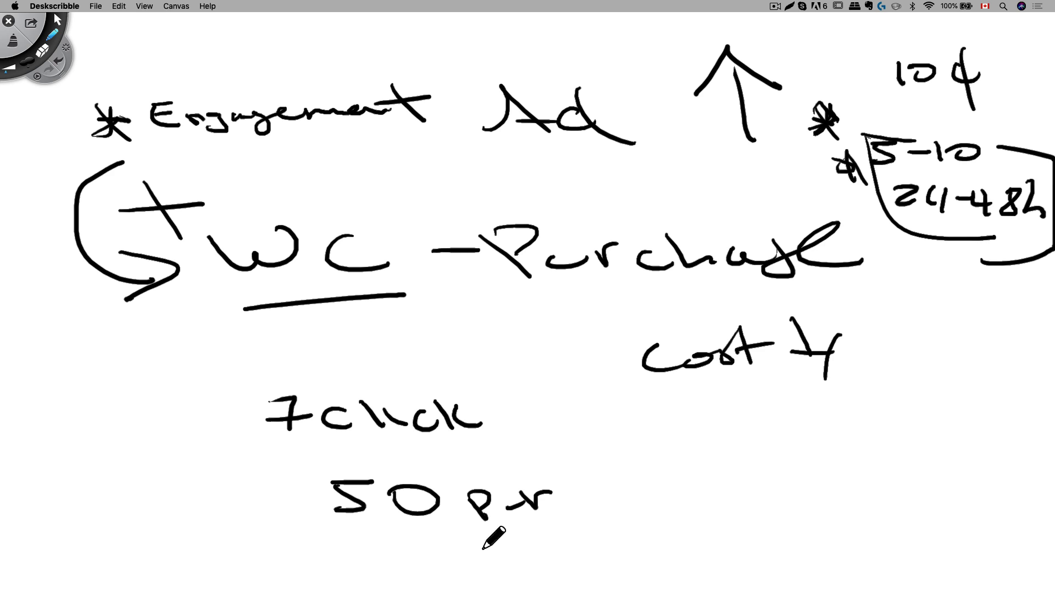
left_click_drag(471, 534, 591, 525)
mouse_move(574, 463)
left_mouse_down()
mouse_move(510, 421)
mouse_move(525, 444)
left_mouse_up()
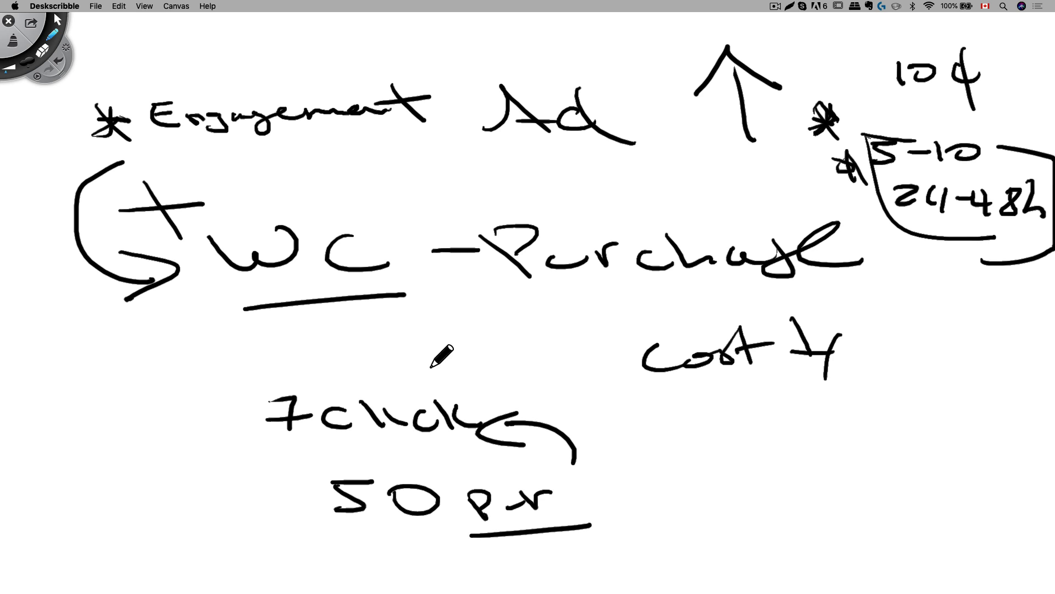
left_click_drag(333, 483, 300, 509)
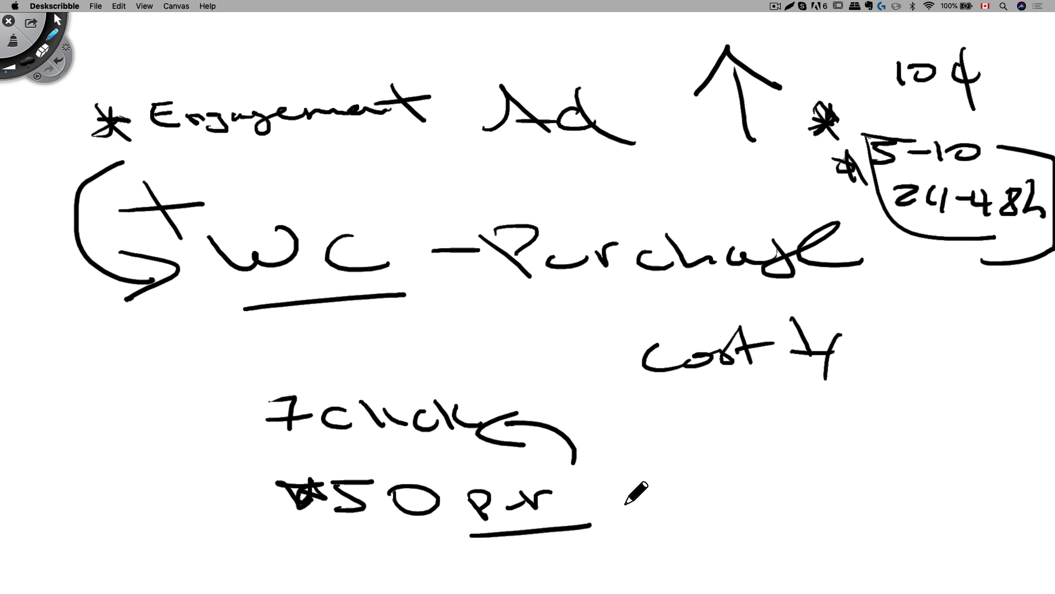
Draw an arrow to an underlined, starred 'ATC' and underline Engagement
left_click_drag(627, 501, 665, 454)
mouse_move(621, 469)
left_mouse_down()
mouse_move(677, 487)
mouse_move(808, 439)
left_mouse_up()
left_click_drag(792, 440, 808, 477)
left_click_drag(844, 434, 866, 461)
left_click_drag(716, 522, 860, 499)
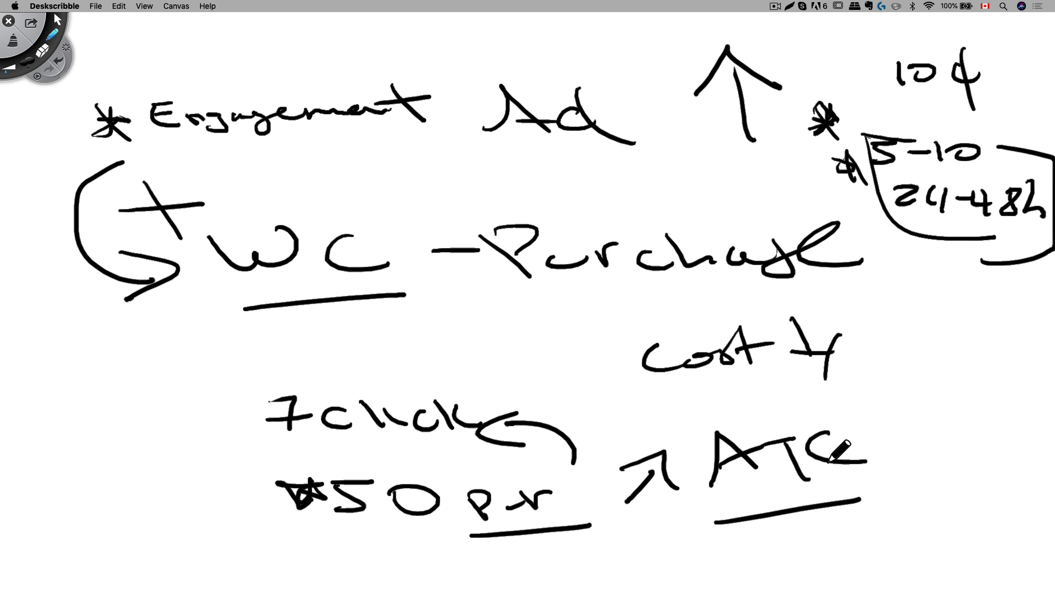
mouse_move(837, 442)
left_mouse_down()
mouse_move(891, 414)
mouse_move(860, 446)
mouse_move(832, 440)
left_mouse_up()
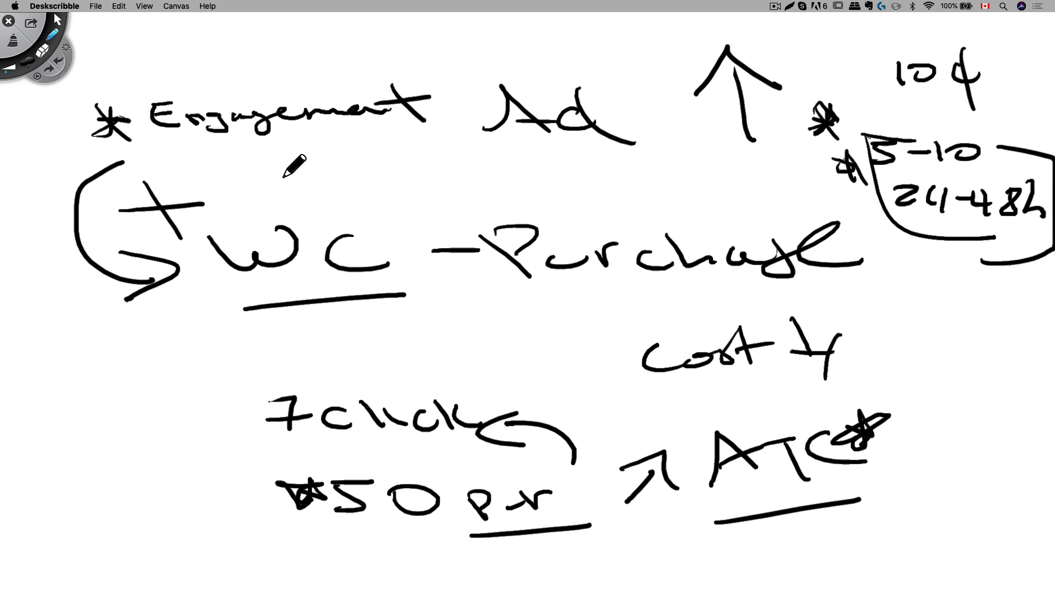
left_click_drag(187, 158, 407, 149)
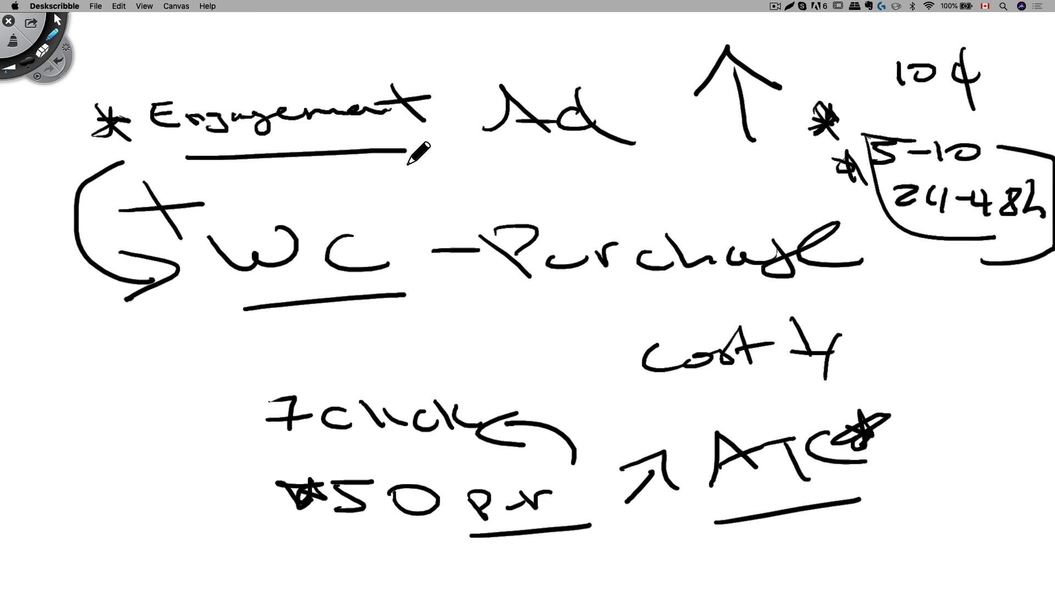